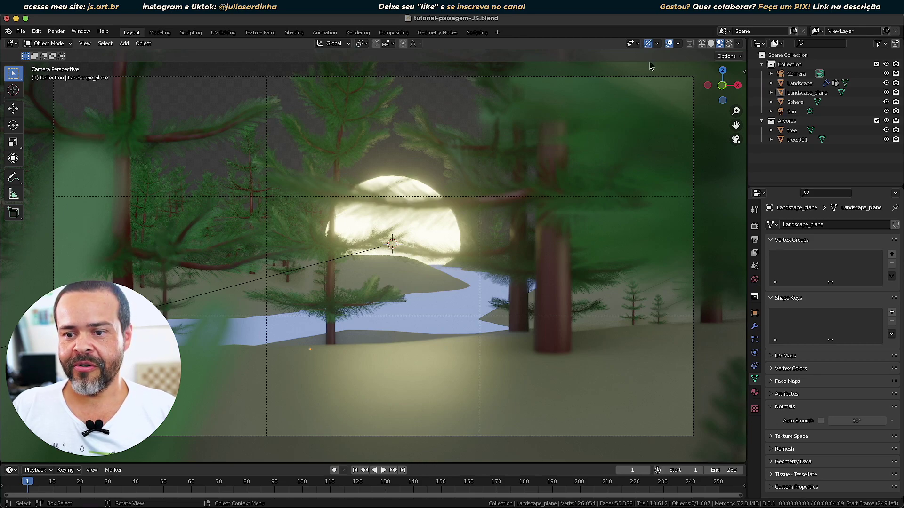
Switch to solid shading and orbit out of the camera to a low side-on view of the river landscape.
left_click(711, 43)
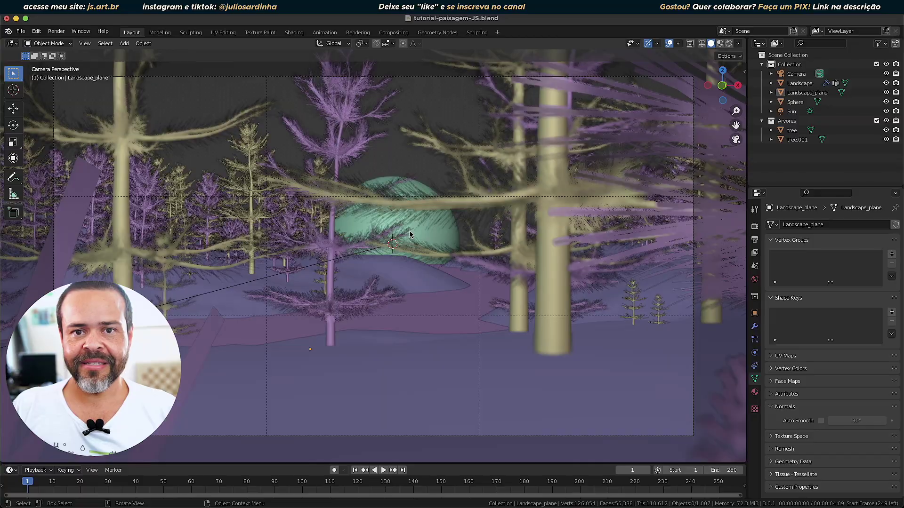
mouse_move(410, 234)
middle_mouse_down()
mouse_move(384, 217)
mouse_move(420, 231)
middle_mouse_up()
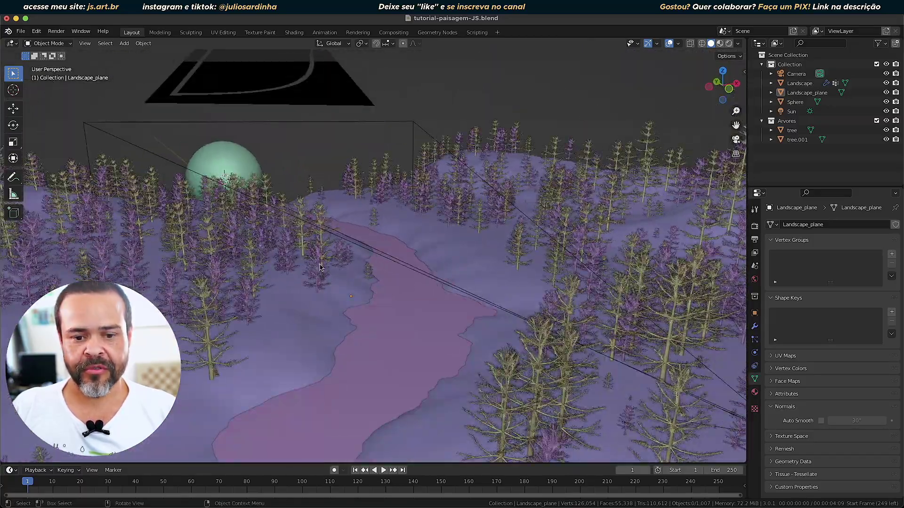
mouse_move(320, 267)
middle_mouse_down()
mouse_move(480, 297)
mouse_move(442, 220)
middle_mouse_up()
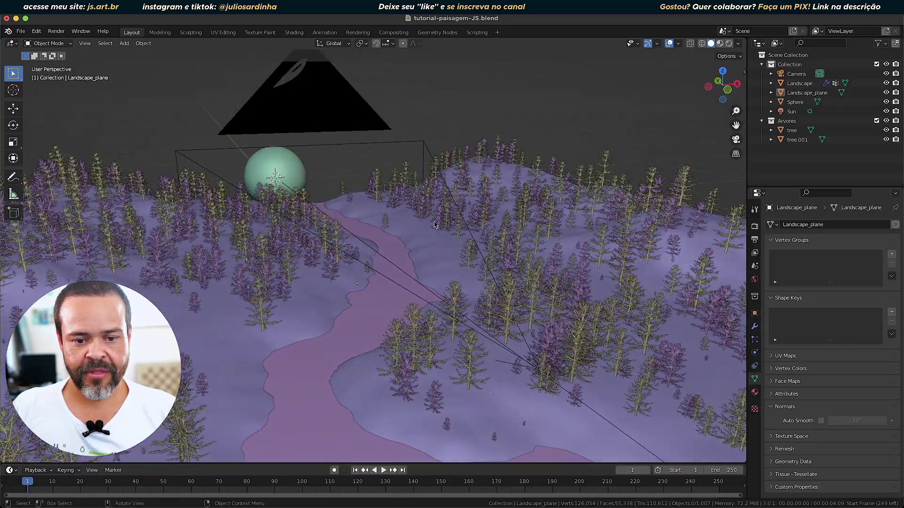
mouse_move(312, 309)
middle_mouse_down()
mouse_move(430, 316)
mouse_move(418, 321)
middle_mouse_up()
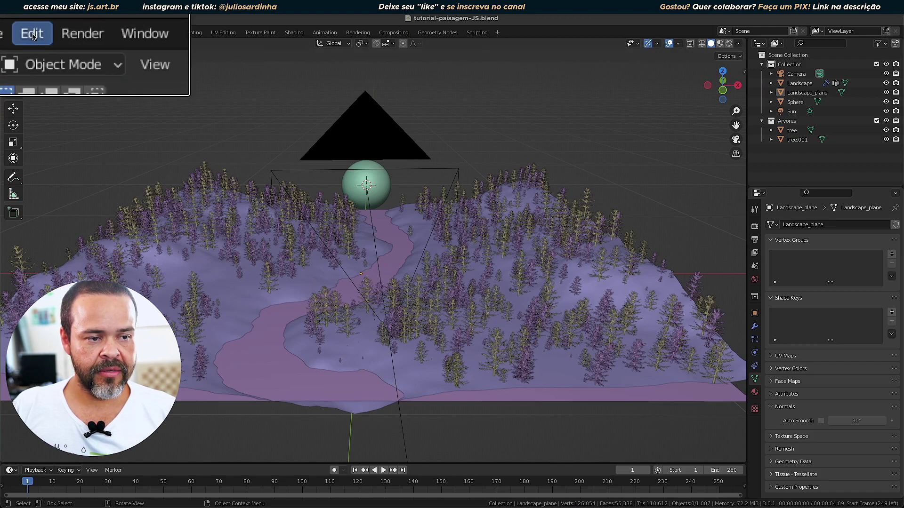
In Preferences > Add-ons, filter by 'Stored' and disable then re-enable 3D View: Stored Views.
left_click(37, 32)
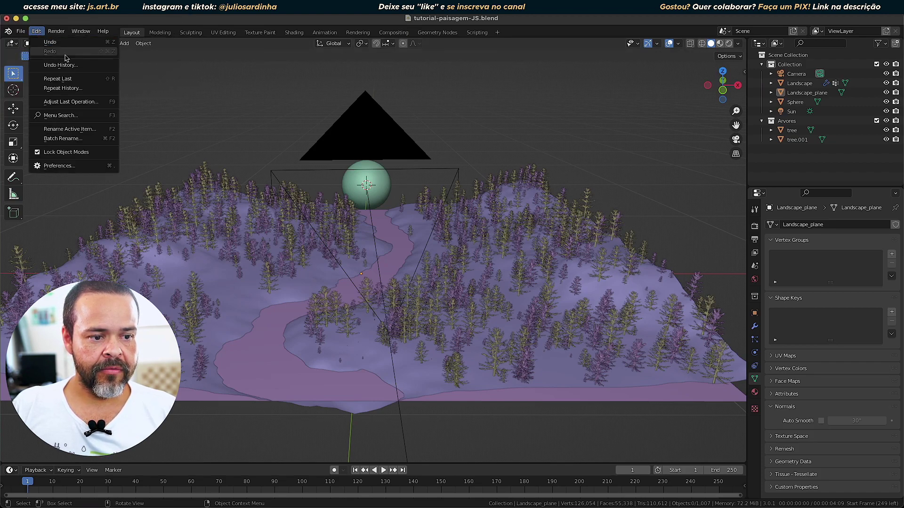
left_click(60, 166)
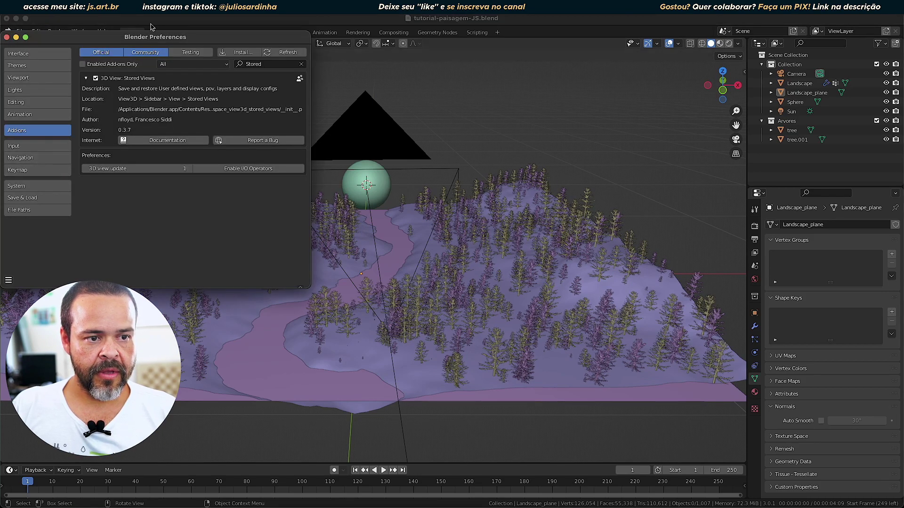
left_click_drag(252, 60, 434, 77)
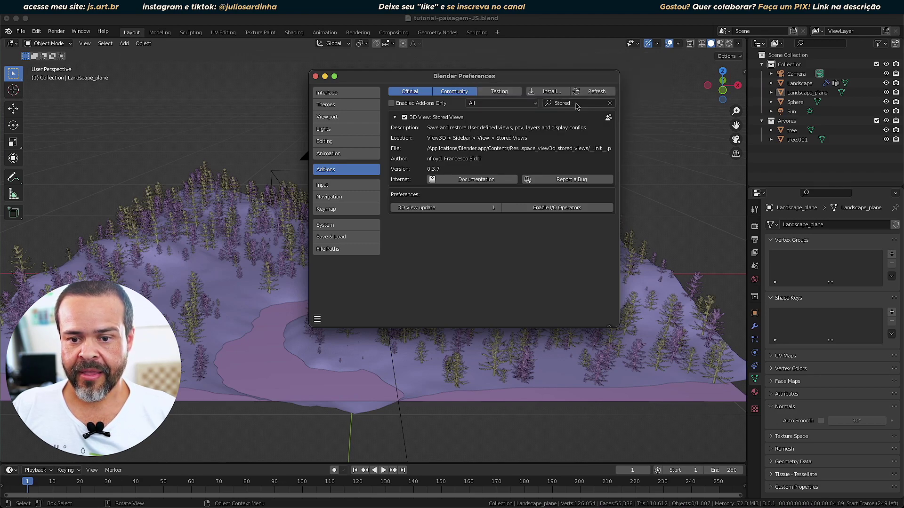
left_click(560, 103)
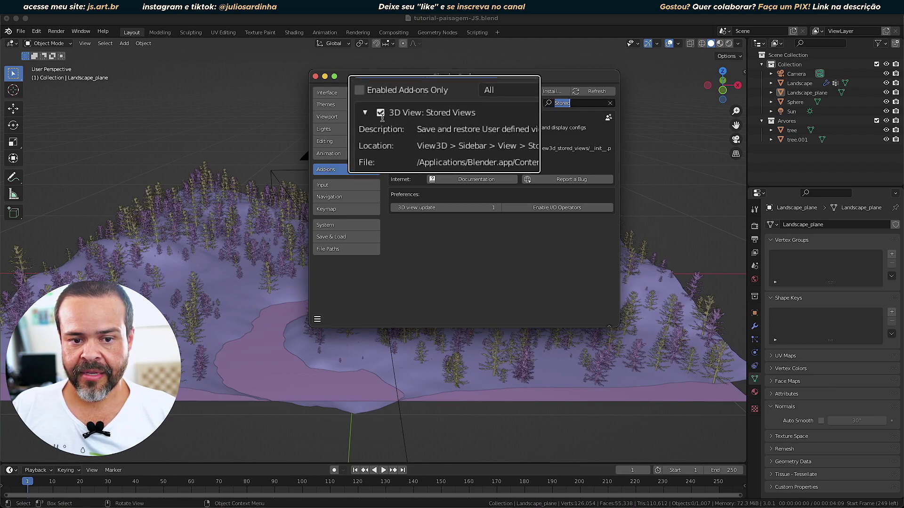
key("Return")
left_click(381, 113)
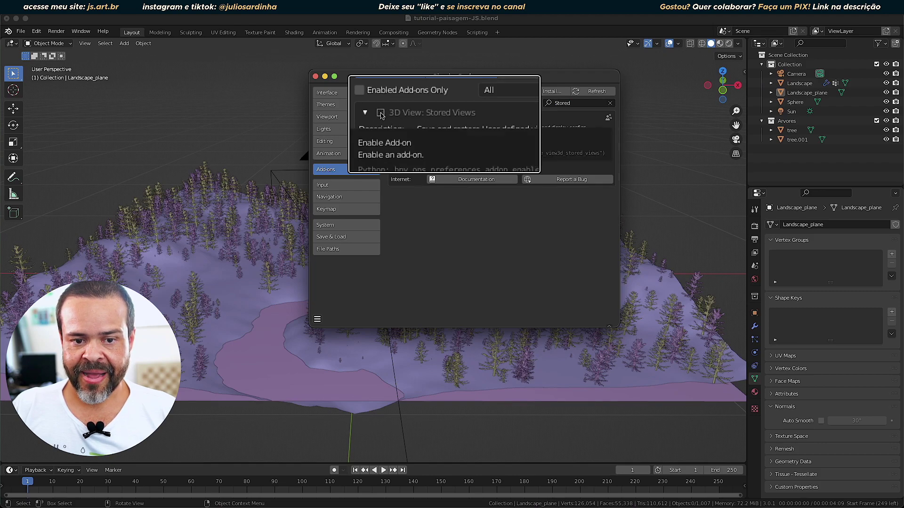
left_click(380, 113)
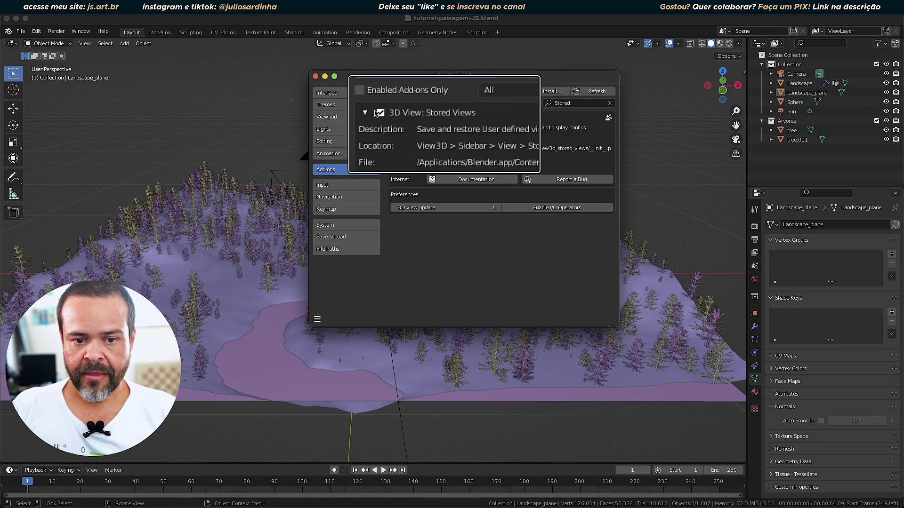
left_click(395, 117)
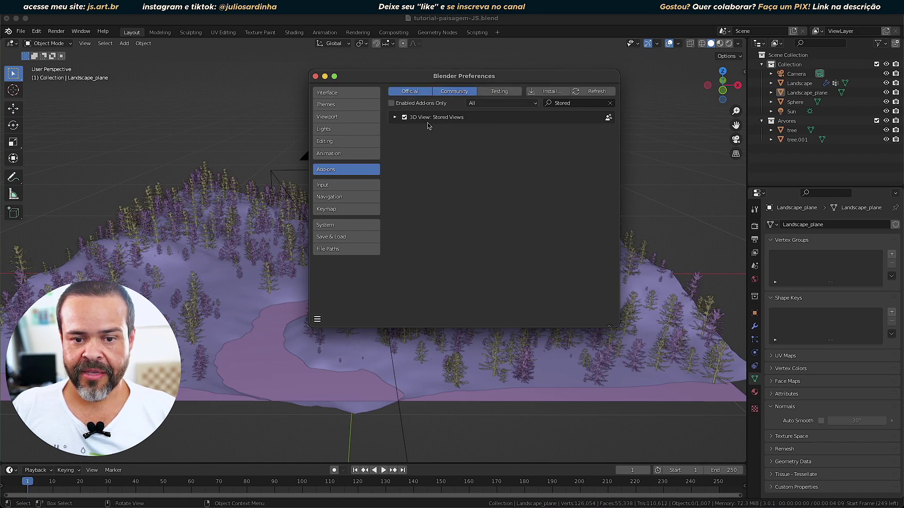
Expand the Stored Views add-on entry, then close the Preferences window.
left_click(394, 117)
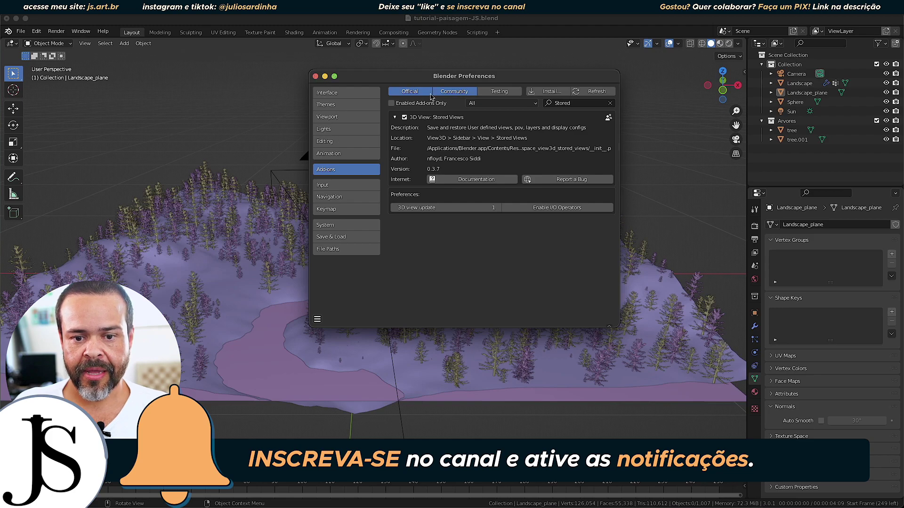
left_click(315, 76)
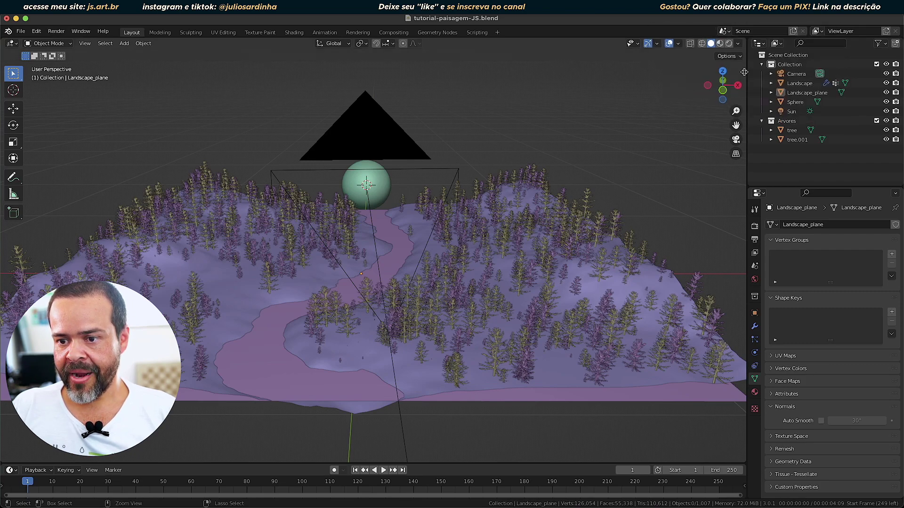
Show the viewport sidebar on its View tab with the Stored Views panel expanded.
left_click_drag(744, 72, 605, 75)
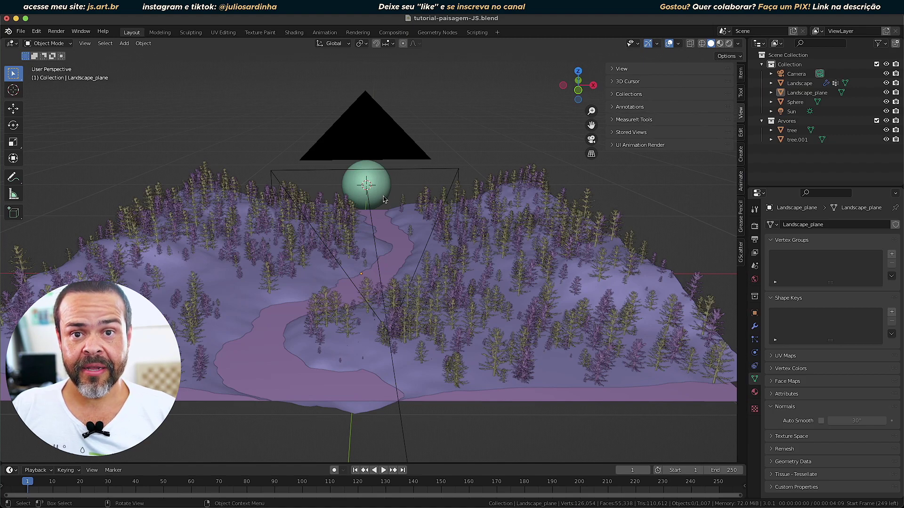
key("n")
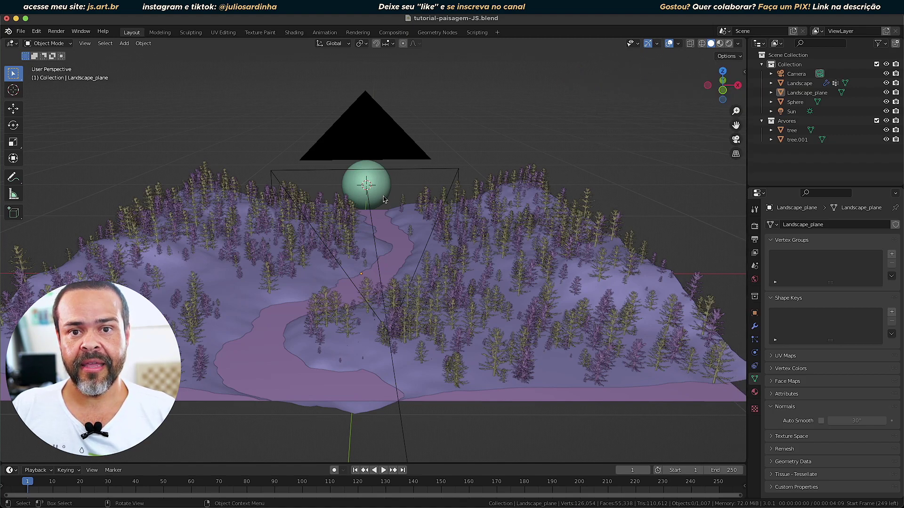
key("n")
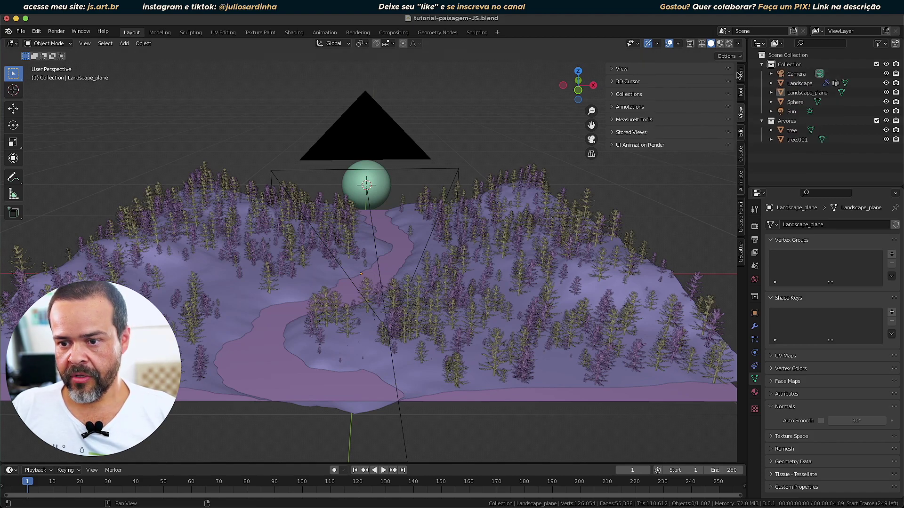
left_click(738, 75)
left_click(742, 93)
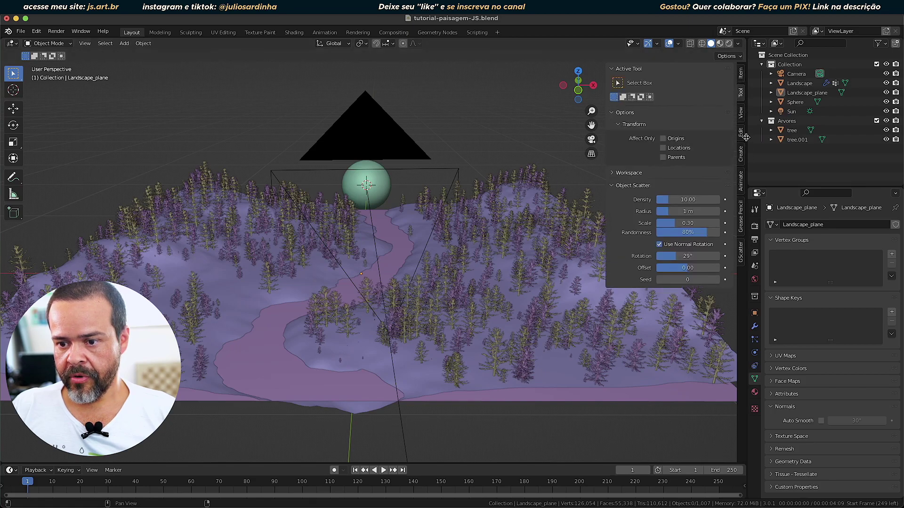
left_click(742, 118)
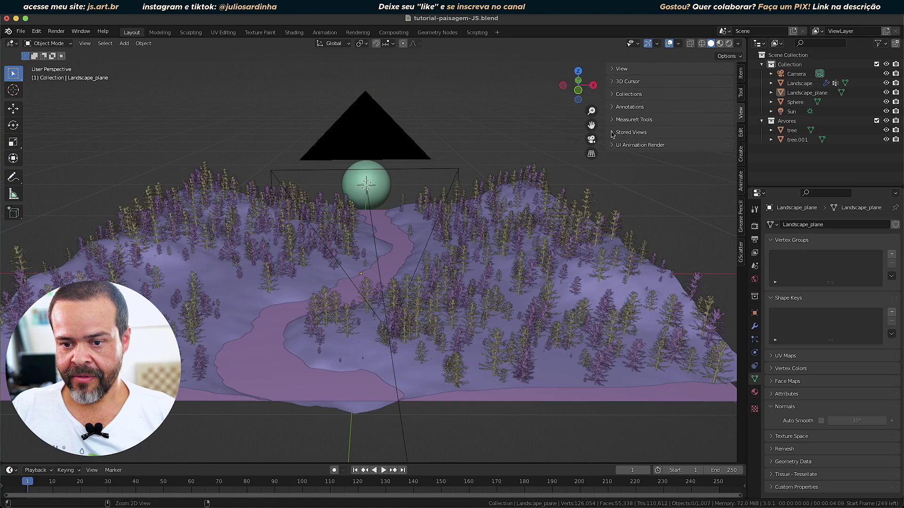
left_click(612, 133)
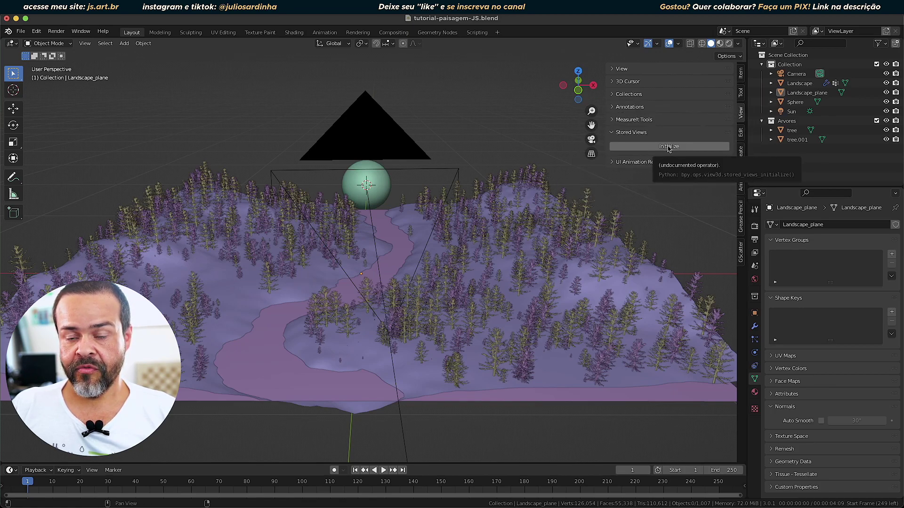
Initialize Stored Views so View/POV modes, Save Current and the Camera Selector appear.
left_click(670, 147)
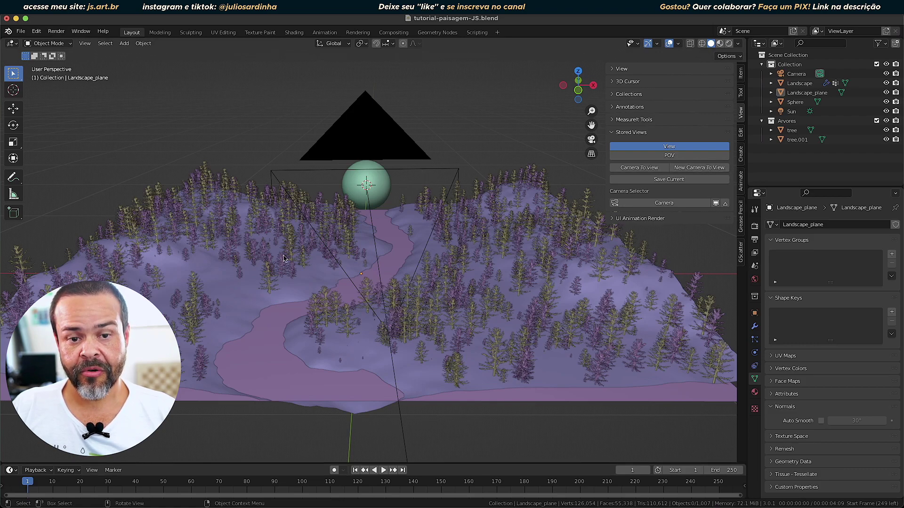
Create View_Camera from the current view, compare it with Camera, and make View_Camera active.
left_click(684, 170)
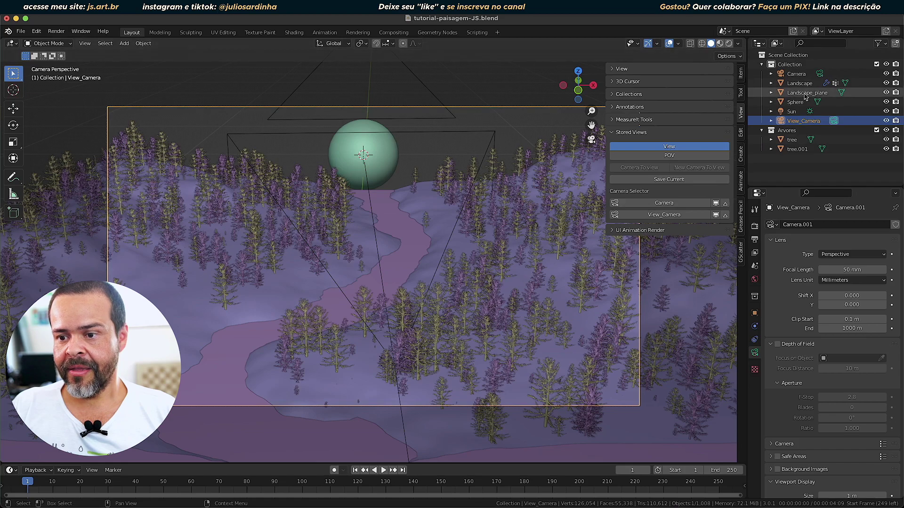
left_click(820, 75)
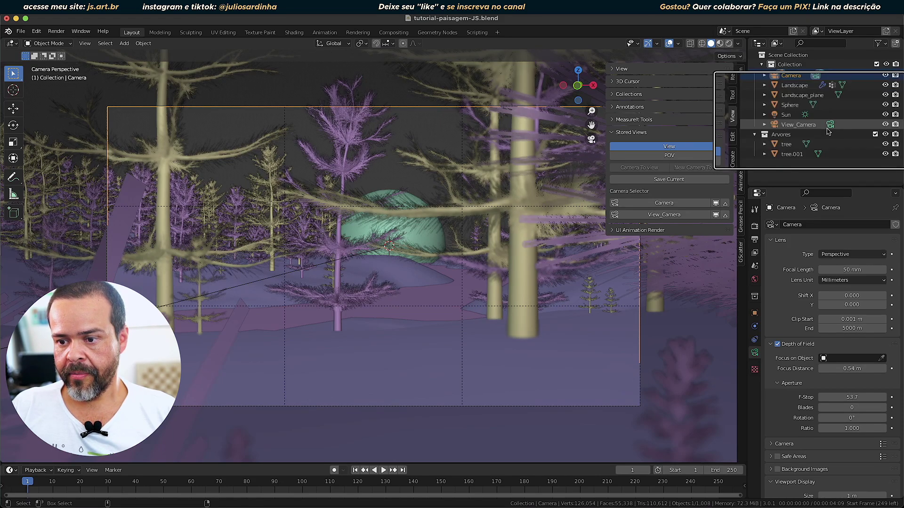
left_click(833, 122)
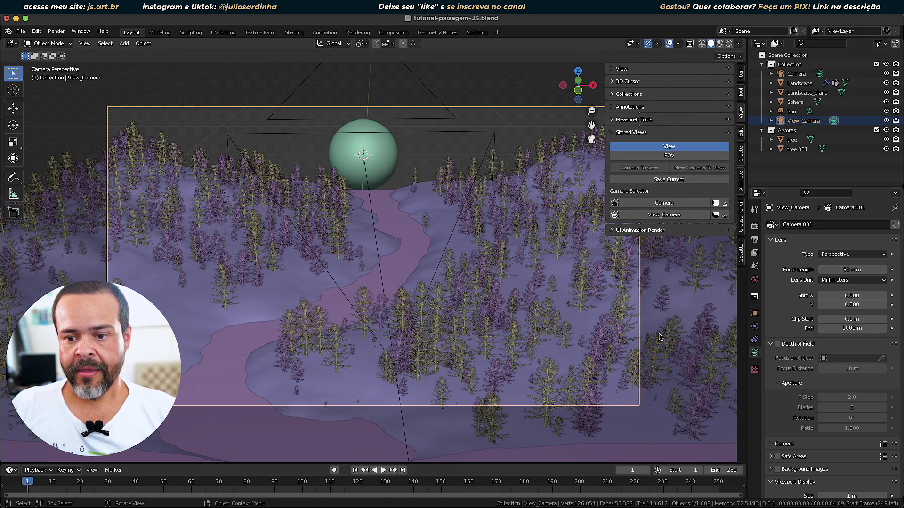
left_click(641, 215)
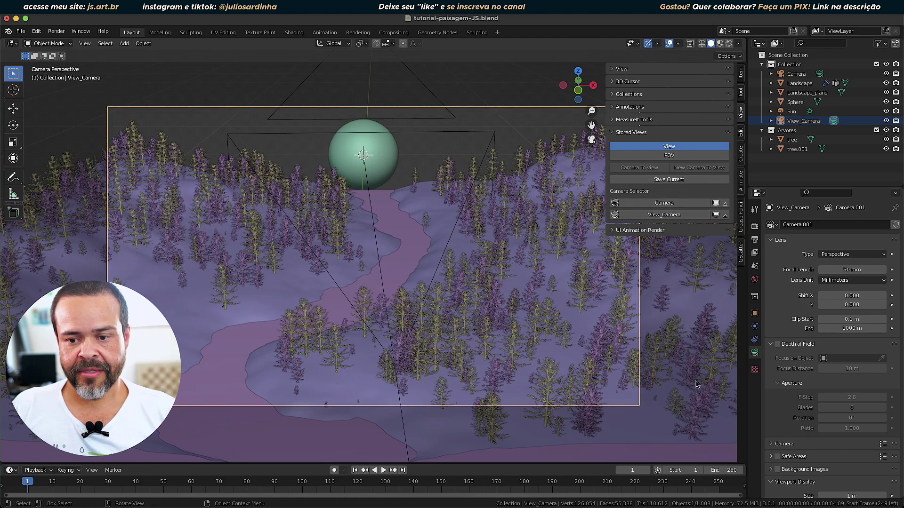
middle_click_drag(493, 352, 619, 396)
Zoom and orbit down among the trees, then add a third camera, View_Camera.001, from that view.
left_click(618, 395)
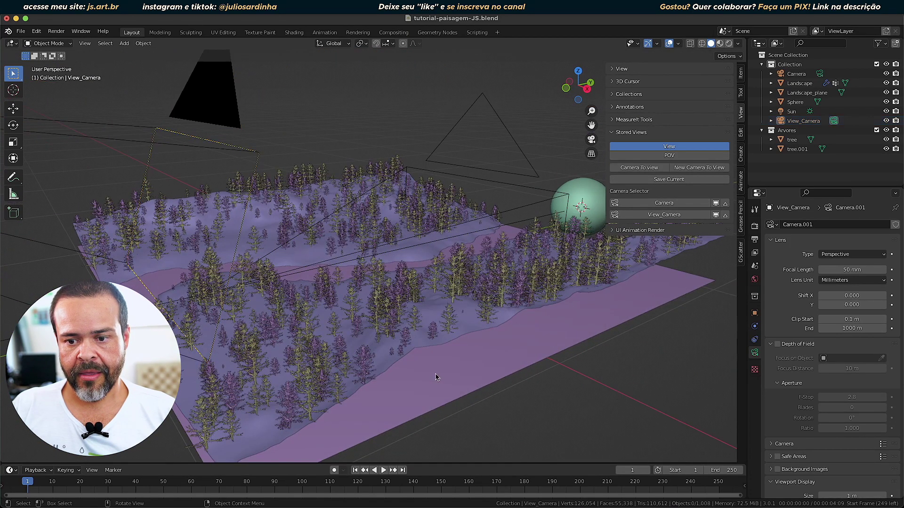
middle_click_drag(438, 375, 495, 374)
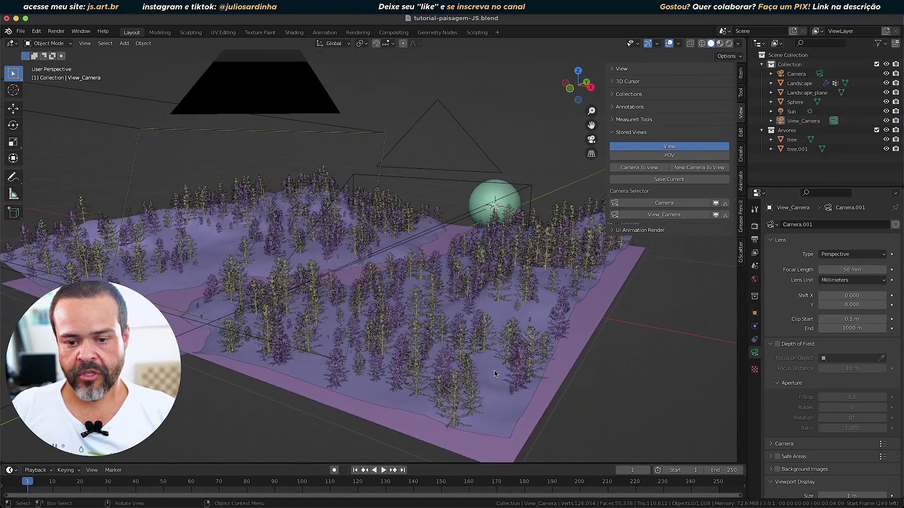
scroll(372, 283, "up", 2)
scroll(372, 282, "up", 2)
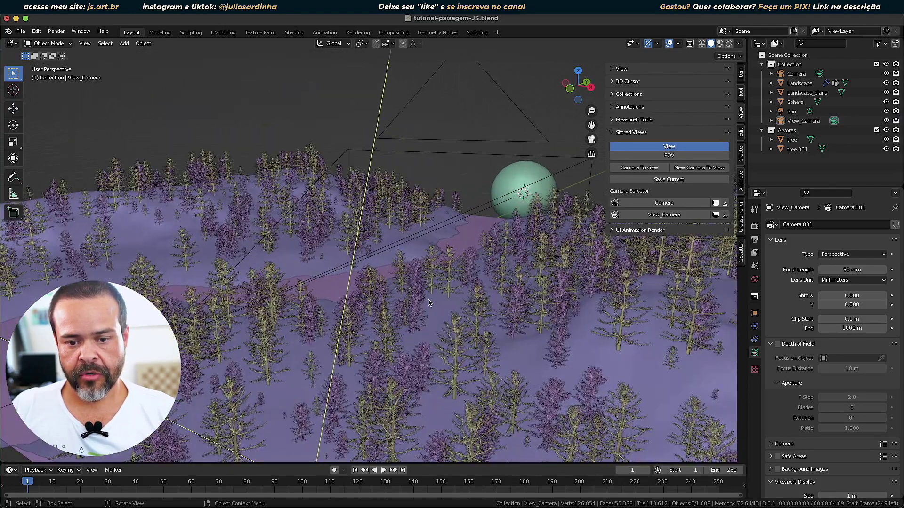
mouse_move(430, 303)
middle_mouse_down()
mouse_move(417, 292)
mouse_move(438, 291)
middle_mouse_up()
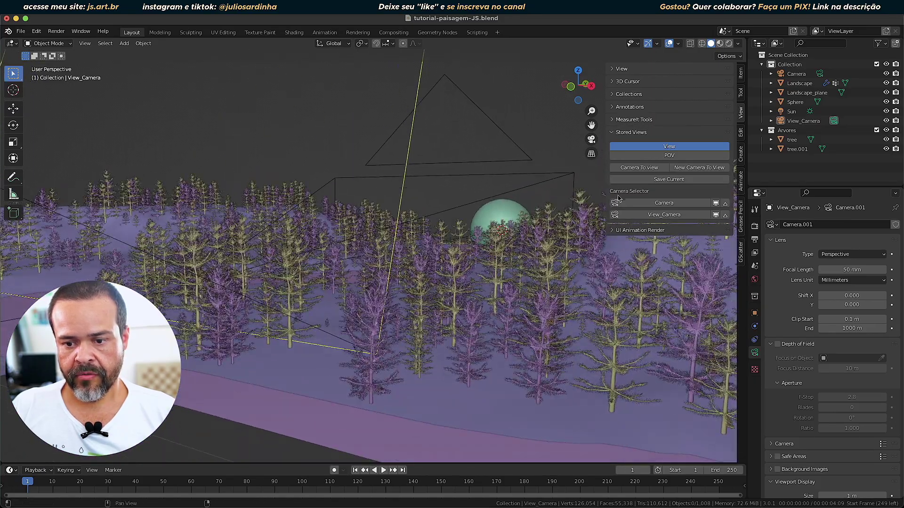
left_click(691, 169)
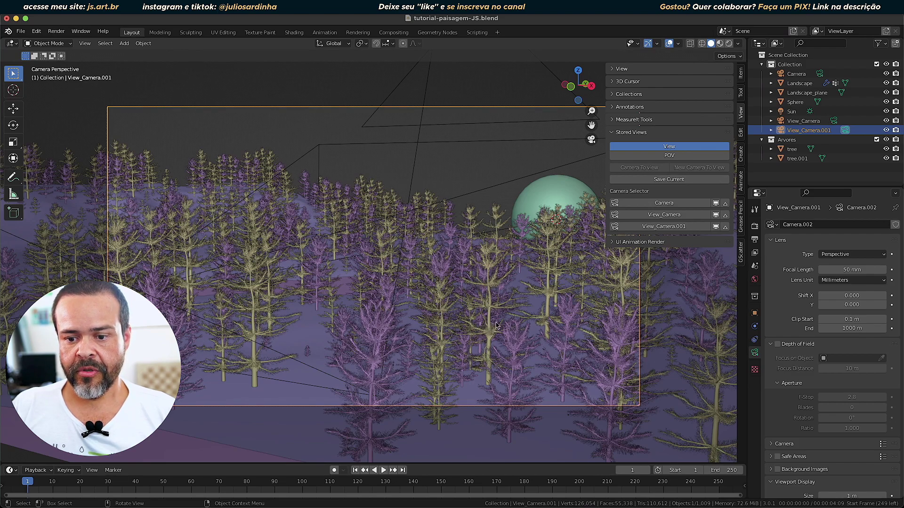
Preview the scene through Camera, View_Camera and View_Camera.001 in the Camera Selector.
left_click(657, 208)
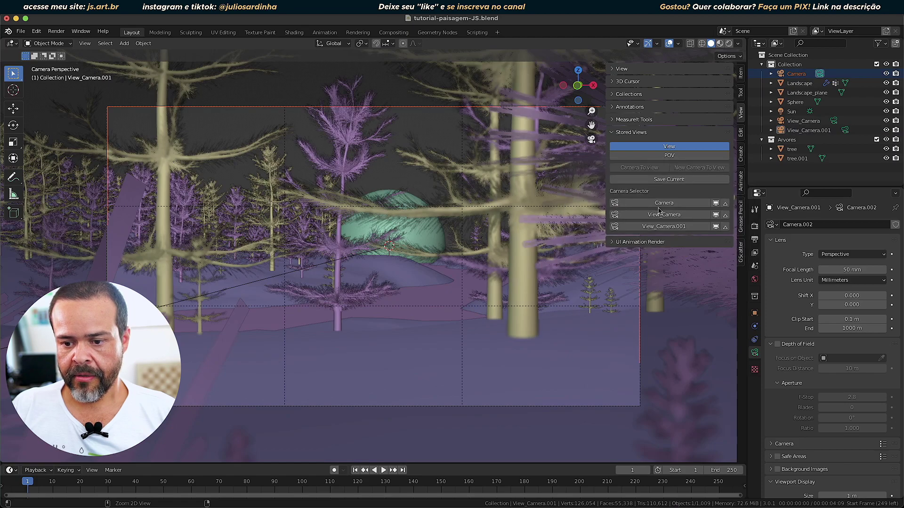
left_click(664, 214)
left_click(662, 228)
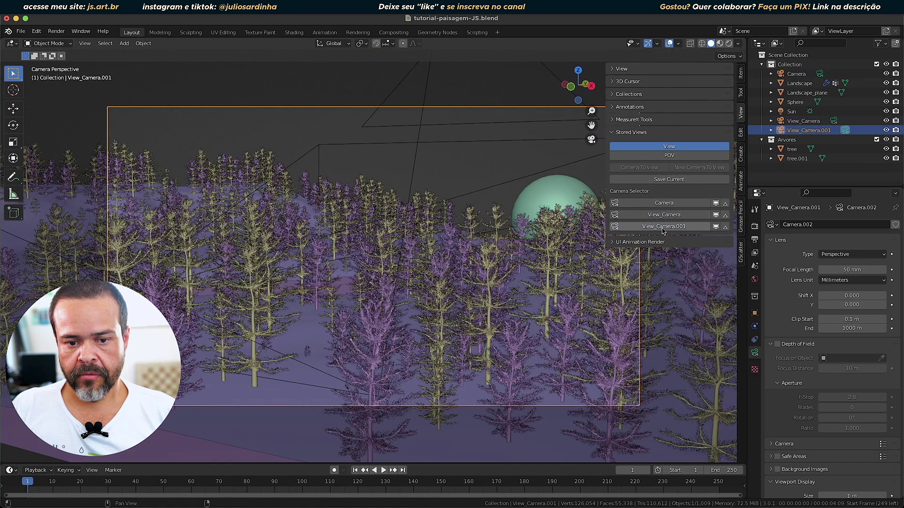
left_click(664, 214)
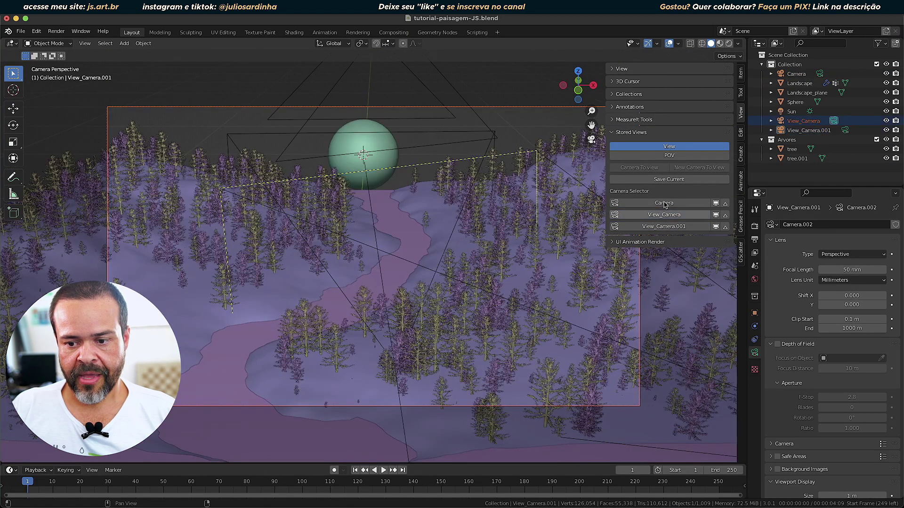
left_click(663, 203)
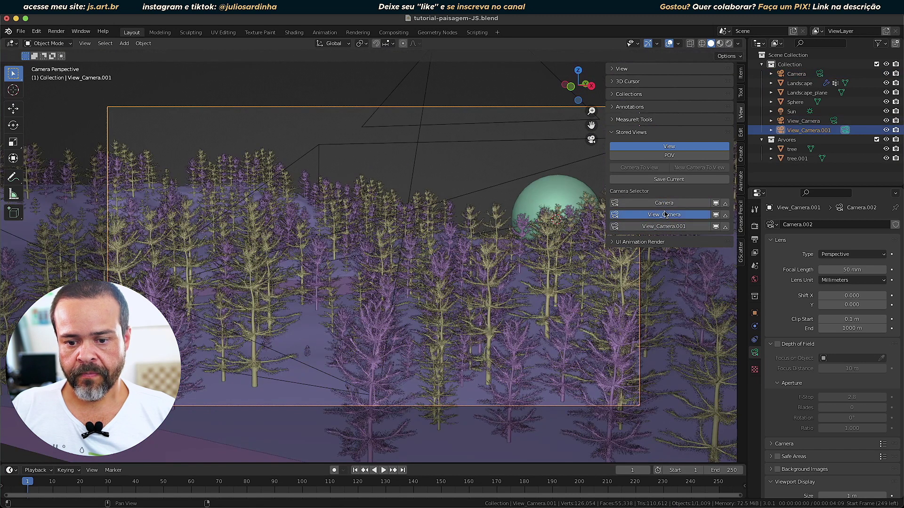
left_click(659, 203)
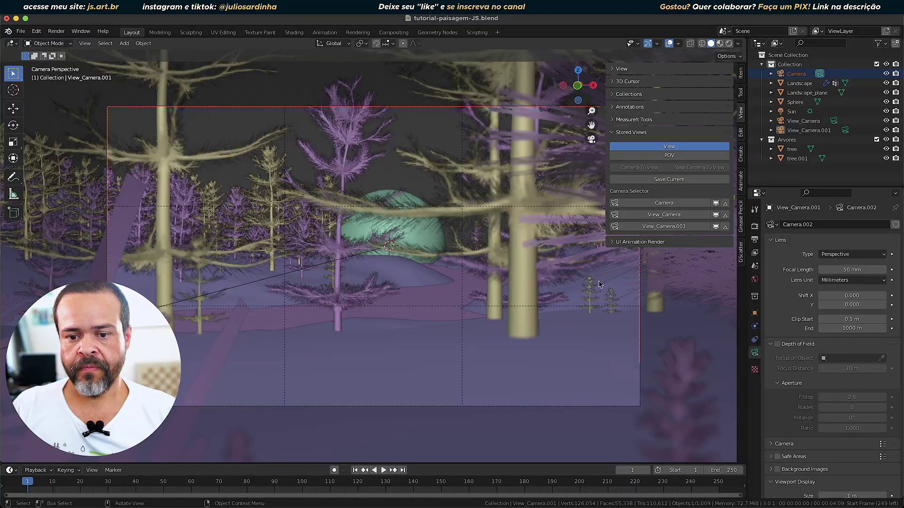
scroll(665, 302, "down", 10)
Make View_Camera active and re-aim it with Camera To View at a new angle closer to the river.
scroll(665, 302, "down", 3)
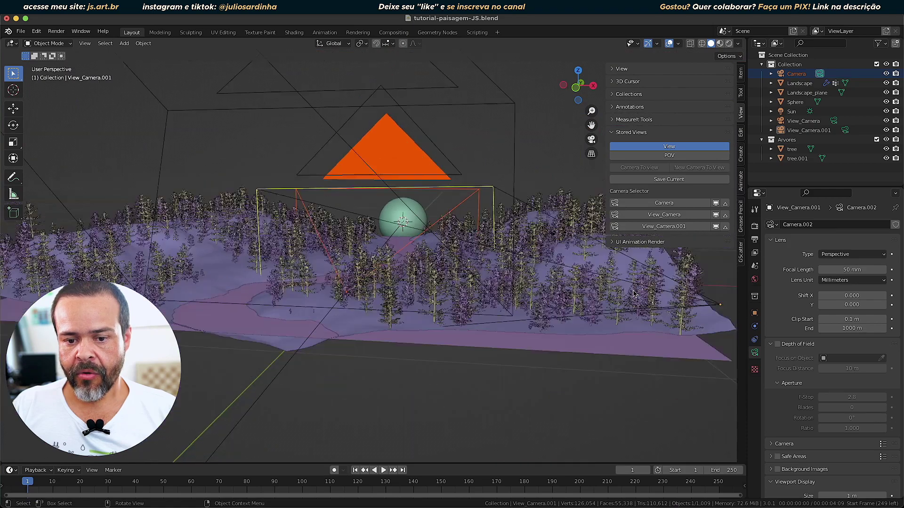
mouse_move(665, 302)
middle_mouse_down()
mouse_move(560, 303)
mouse_move(561, 288)
middle_mouse_up()
scroll(561, 289, "down", 2)
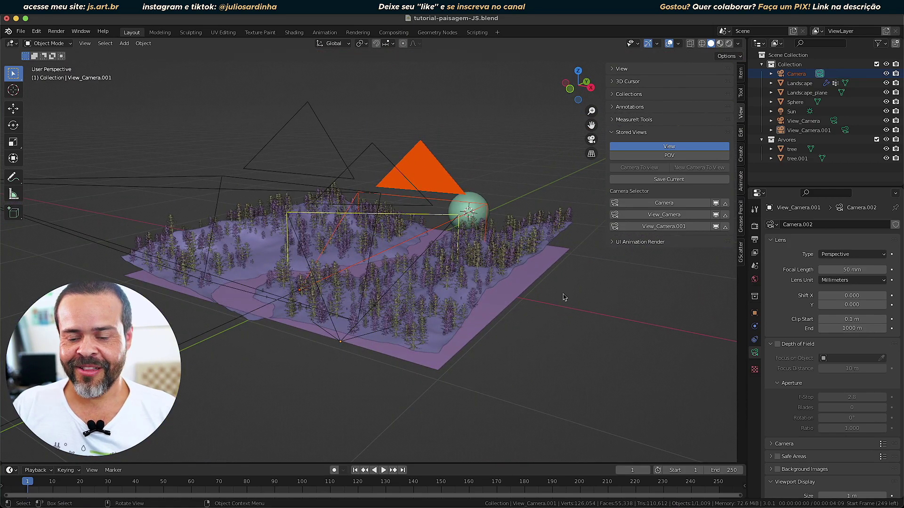
left_click(650, 227)
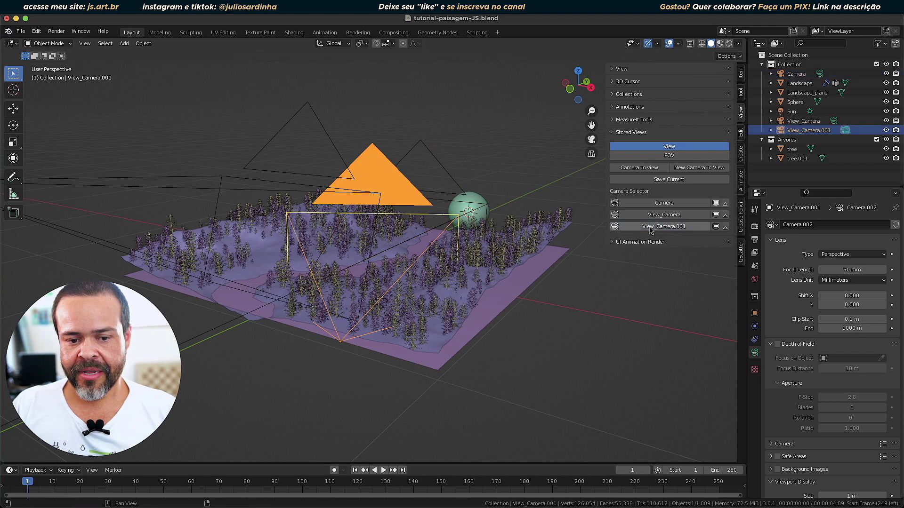
left_click(656, 216)
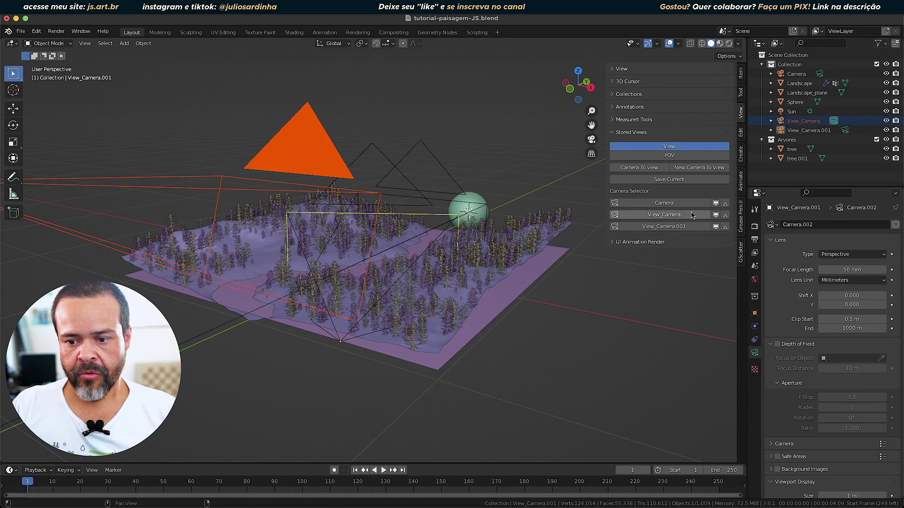
left_click(715, 215)
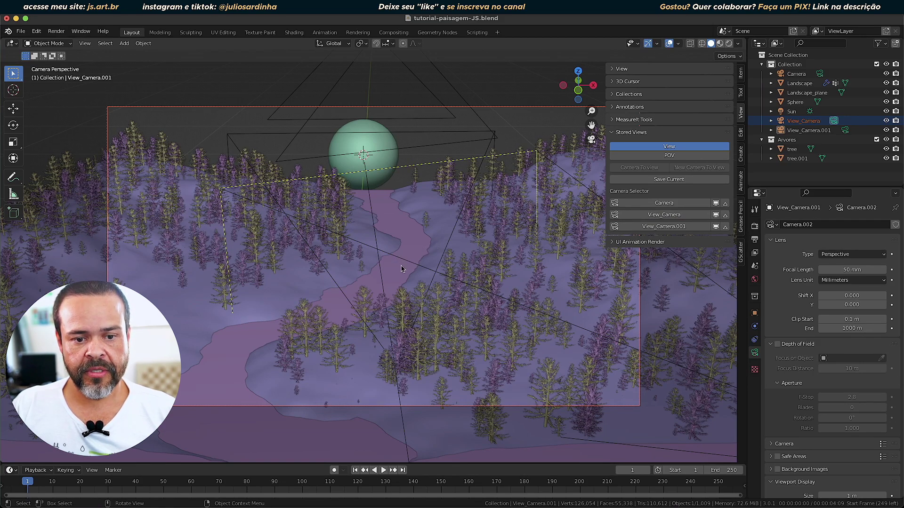
mouse_move(401, 269)
middle_mouse_down()
mouse_move(417, 269)
mouse_move(356, 270)
mouse_move(405, 246)
middle_mouse_up()
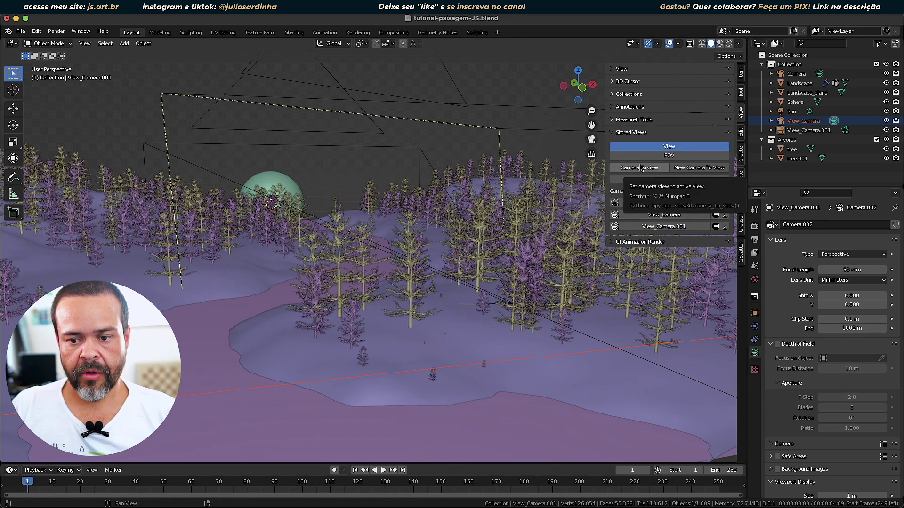
left_click(639, 169)
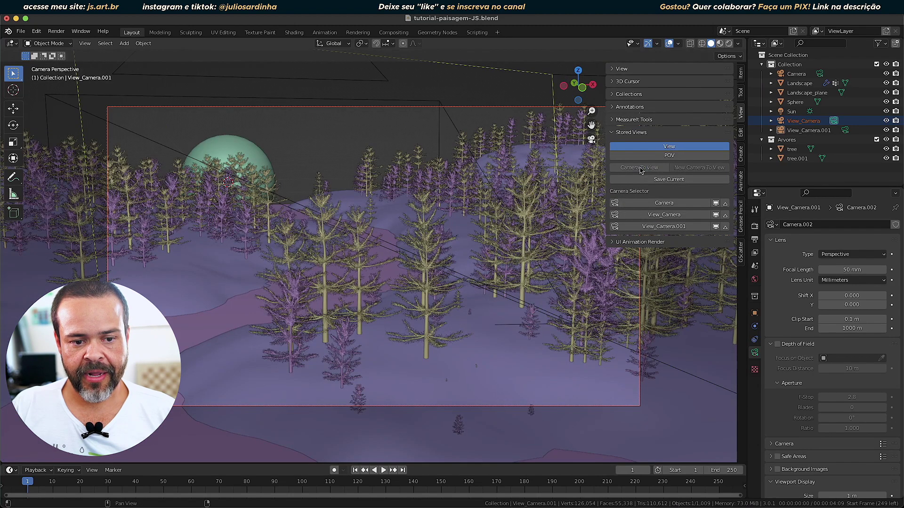
key("KP_0")
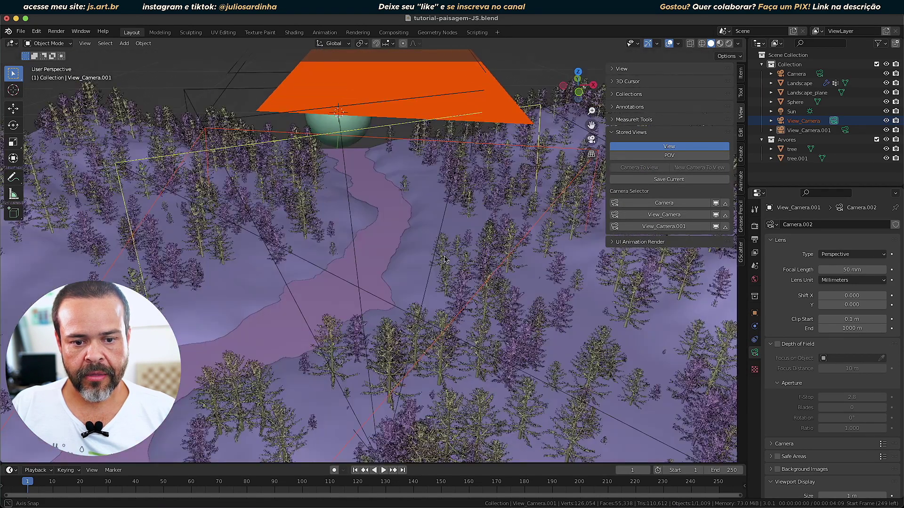
Compare the cameras through the Camera Selector, finishing on the view through the main Camera.
left_click(671, 207)
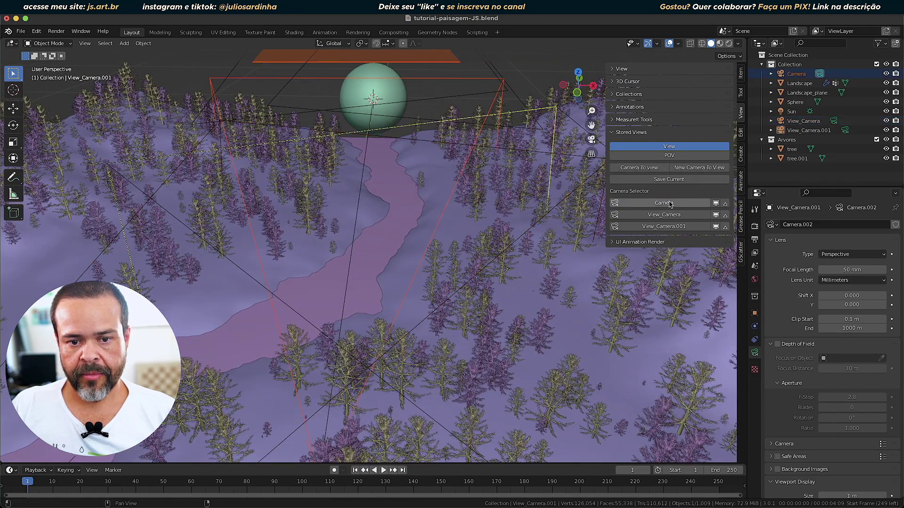
left_click(715, 204)
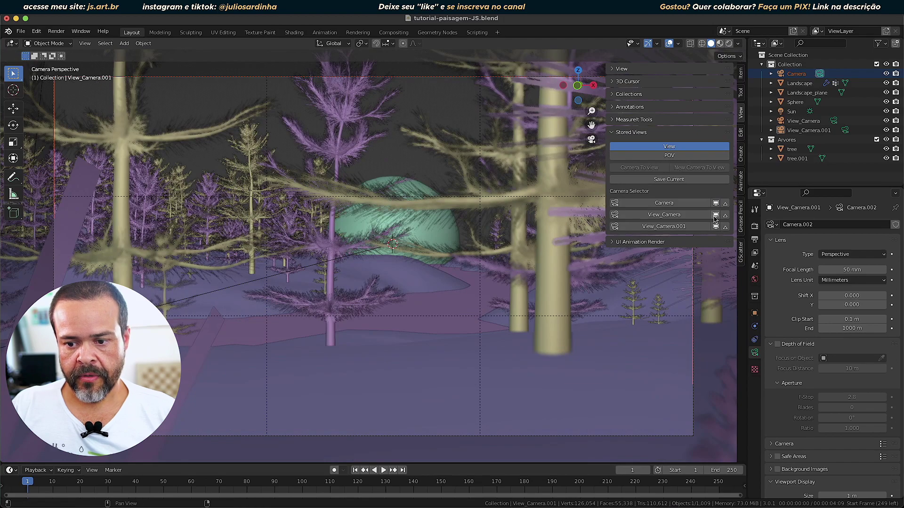
left_click(715, 216)
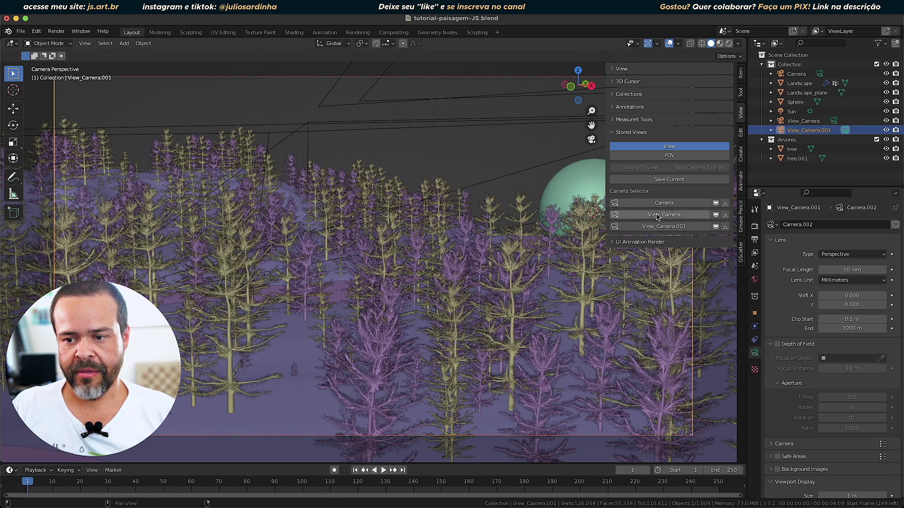
left_click(833, 121)
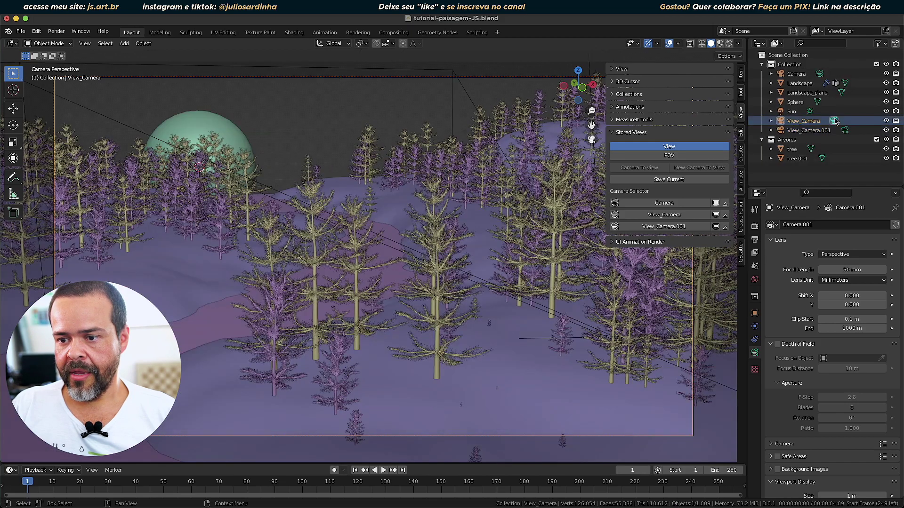
left_click(820, 74)
left_click(834, 121)
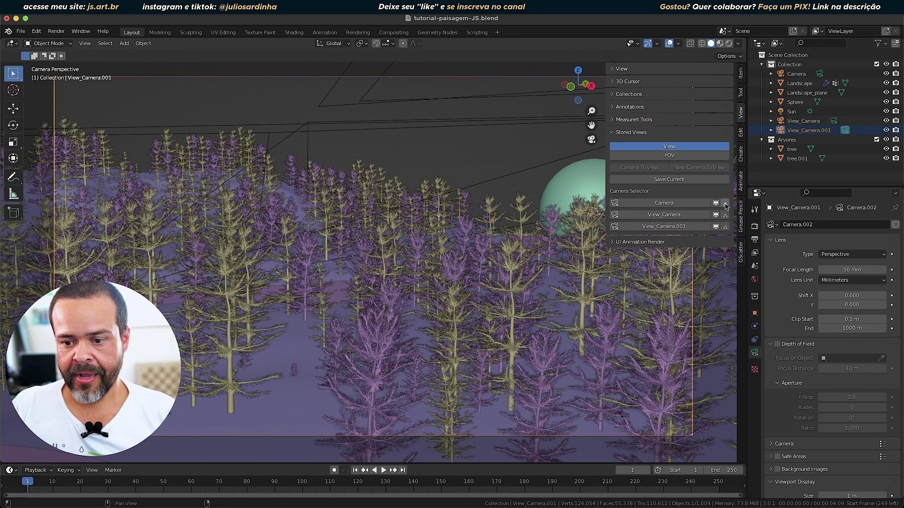
left_click(663, 203)
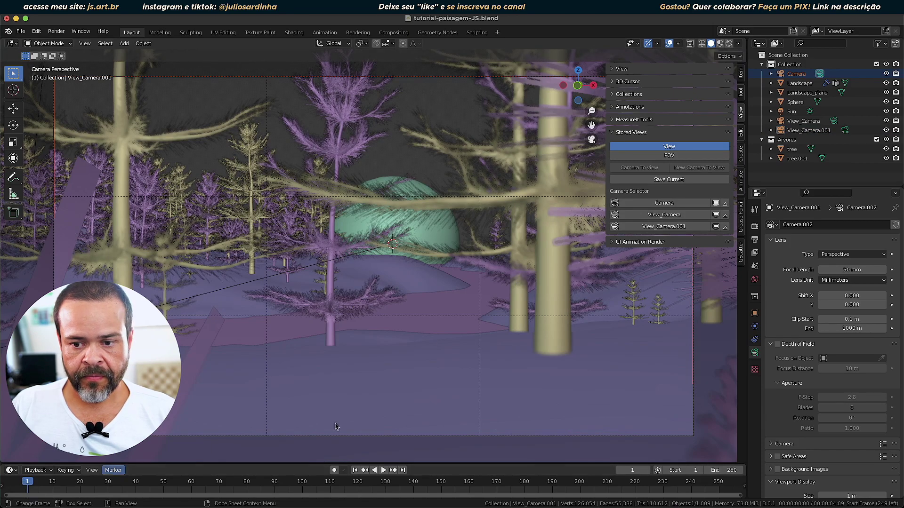
Bind Camera to a marker at frame 1, enlarge the timeline, and test playback.
left_click(724, 205)
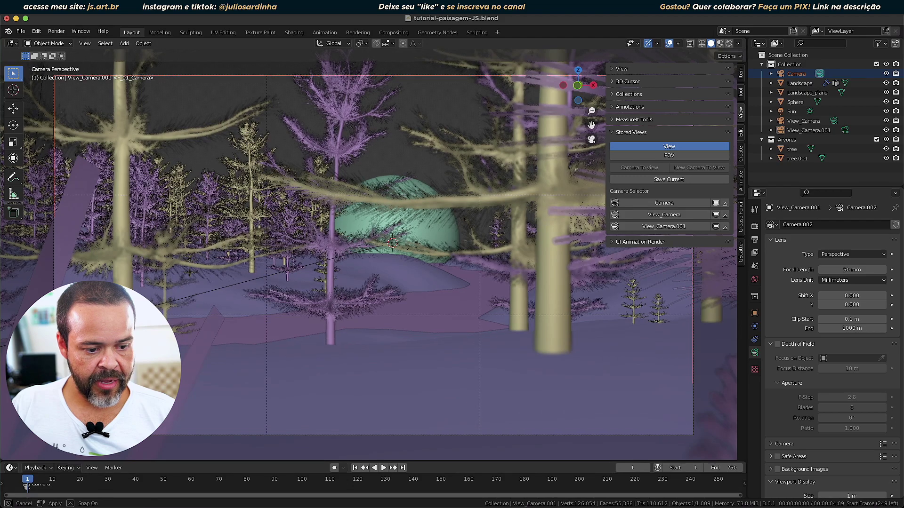
left_click_drag(75, 463, 70, 405)
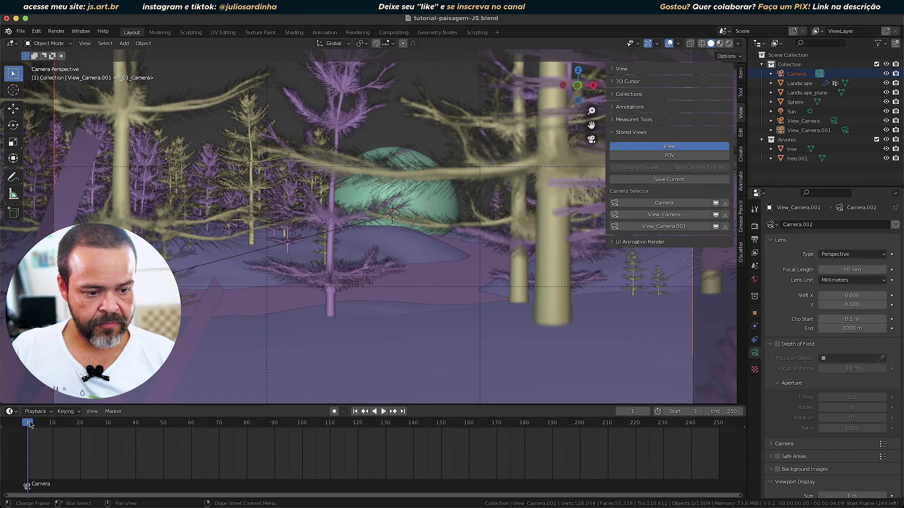
key("space")
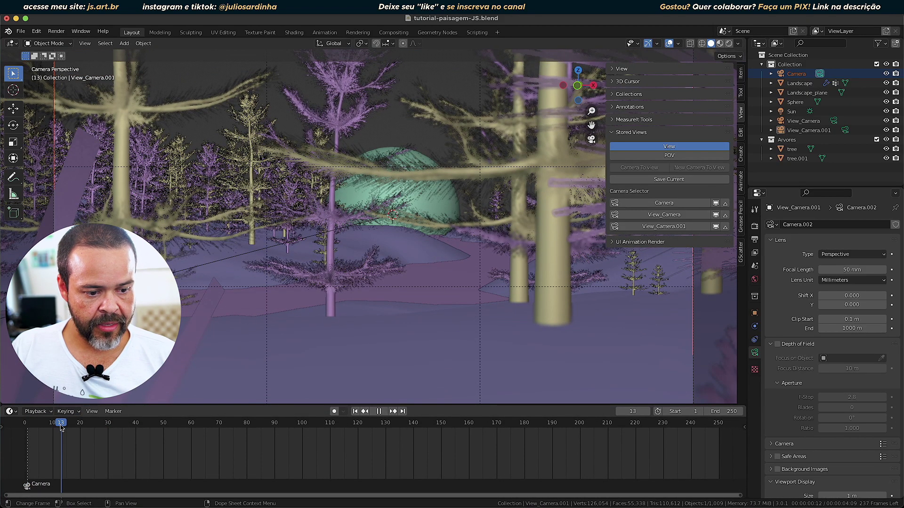
key("space")
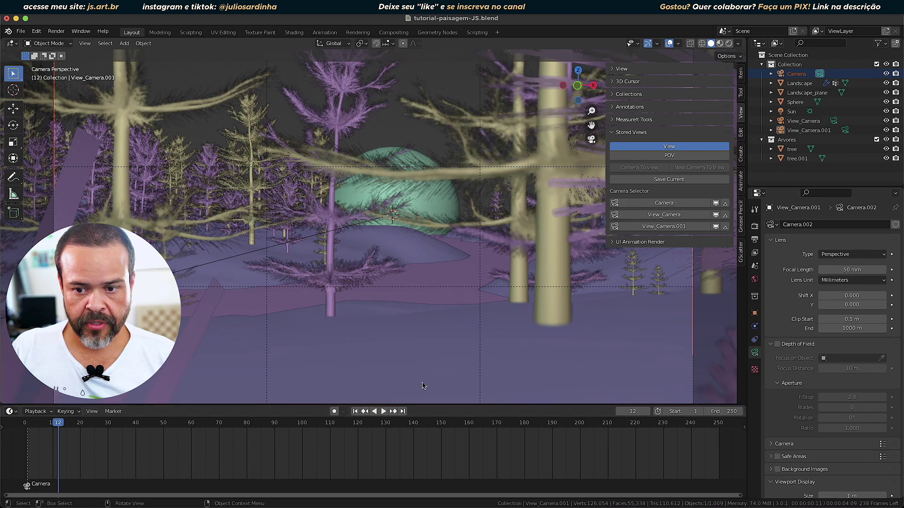
Bind View_Camera at frame 12 and View_Camera.001 at frame 19, test playback, and return to frame 1.
left_click(704, 215)
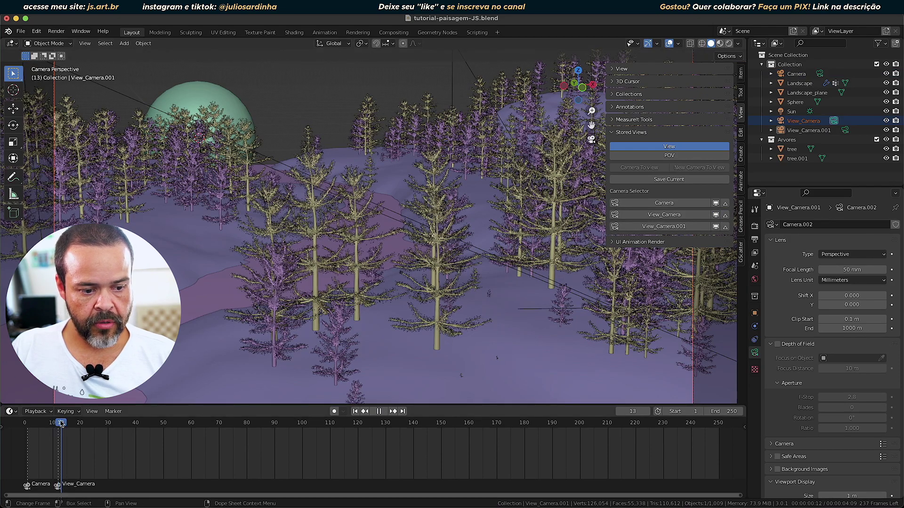
left_click_drag(55, 423, 77, 423)
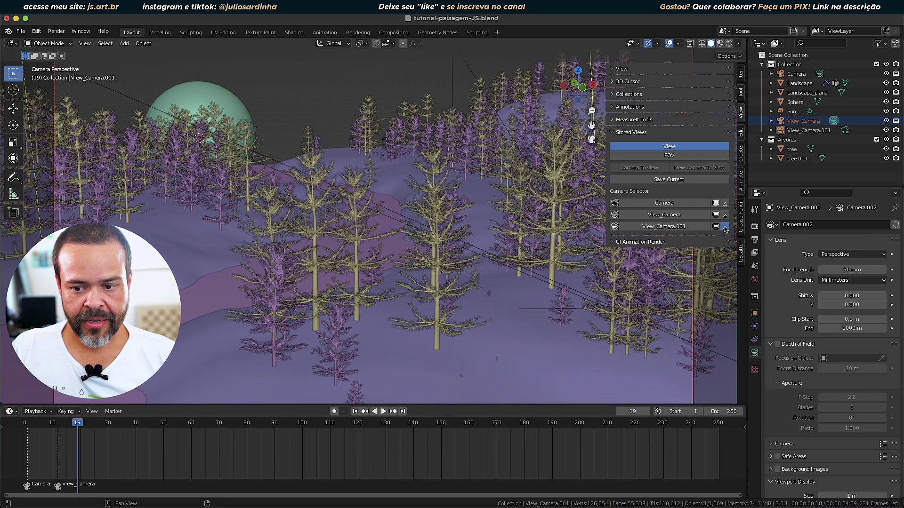
left_click(725, 227)
key("space")
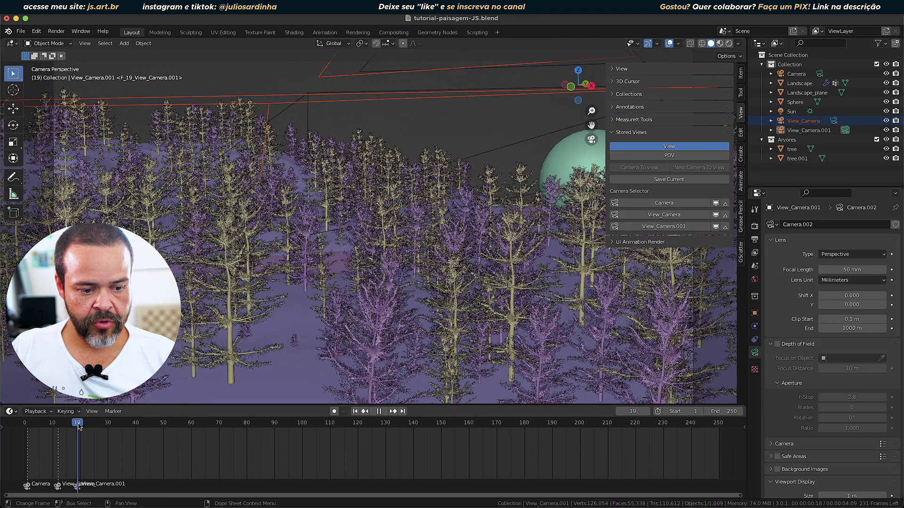
key("space")
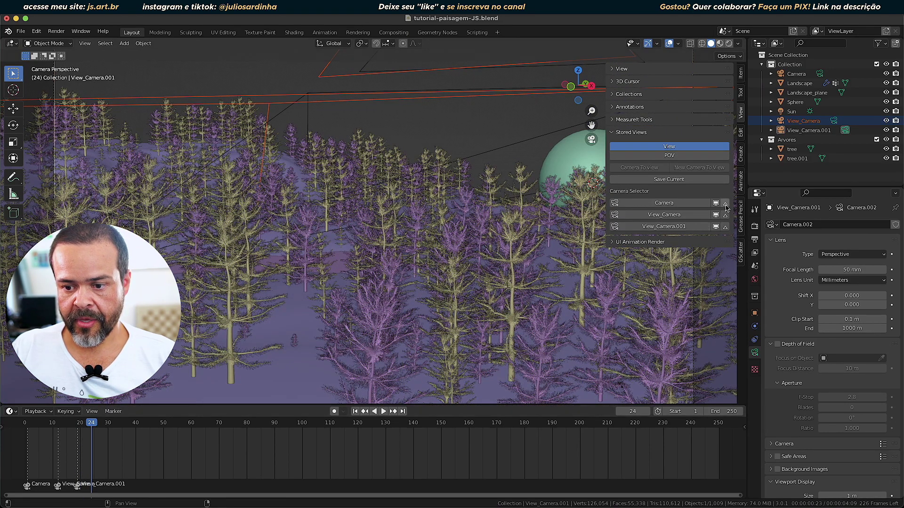
left_click(356, 412)
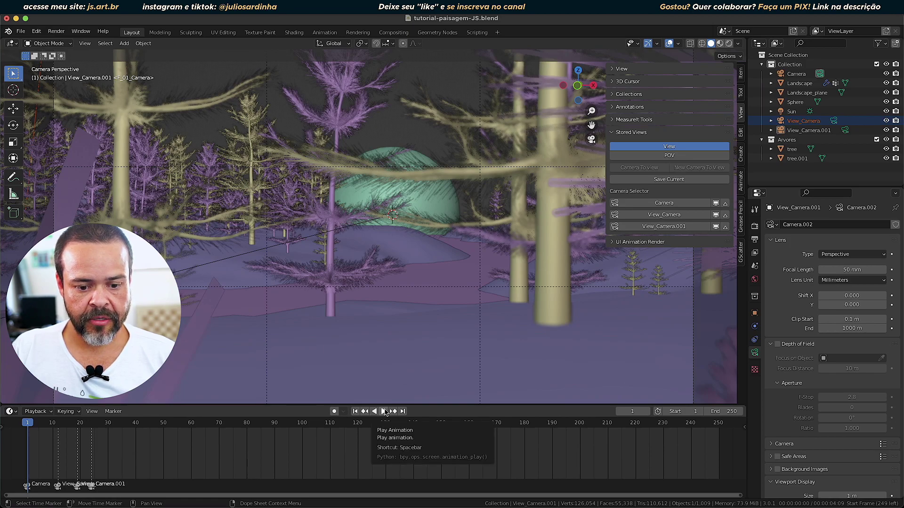
Play and scrub the timeline to check the three camera cuts, then exit camera view with Numpad 0.
left_click(384, 412)
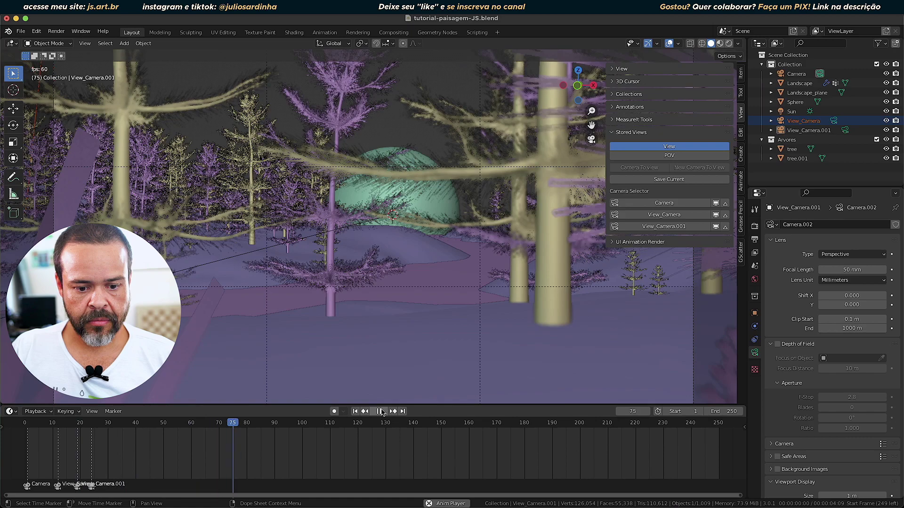
left_click(381, 412)
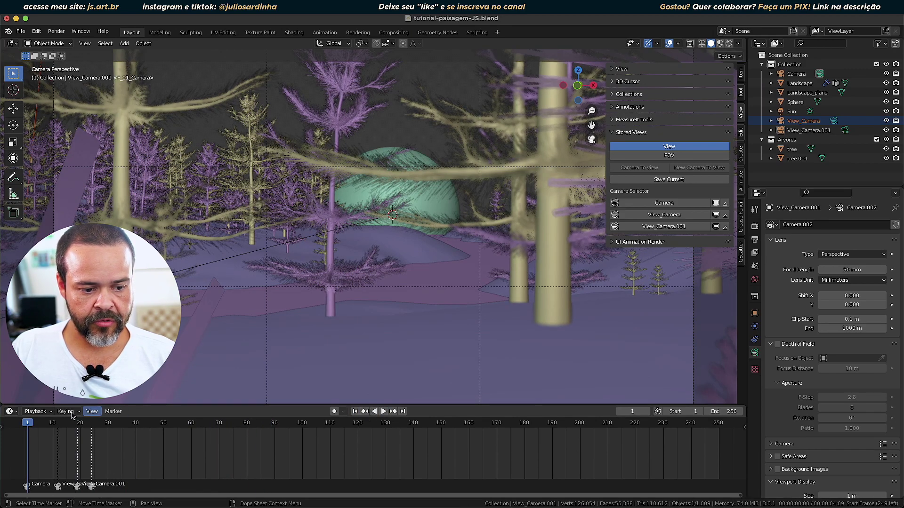
key("space")
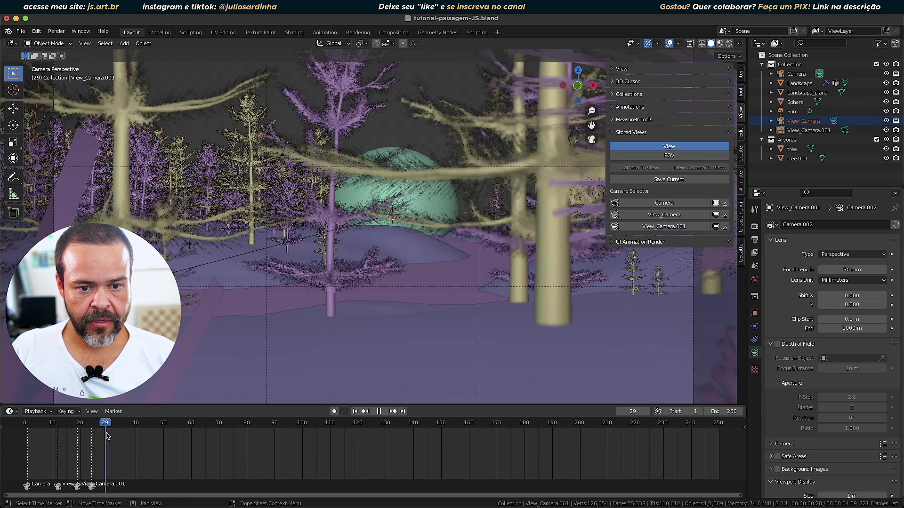
left_click_drag(98, 436, 13, 436)
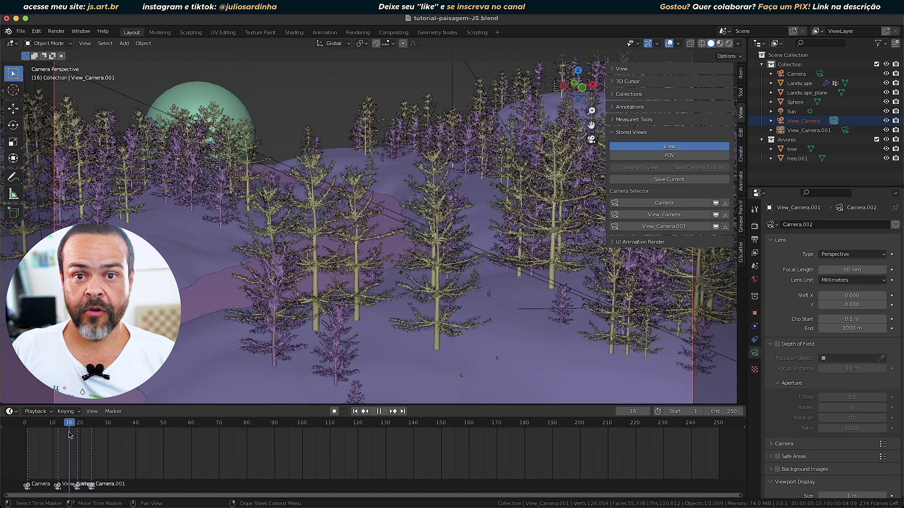
key("Escape")
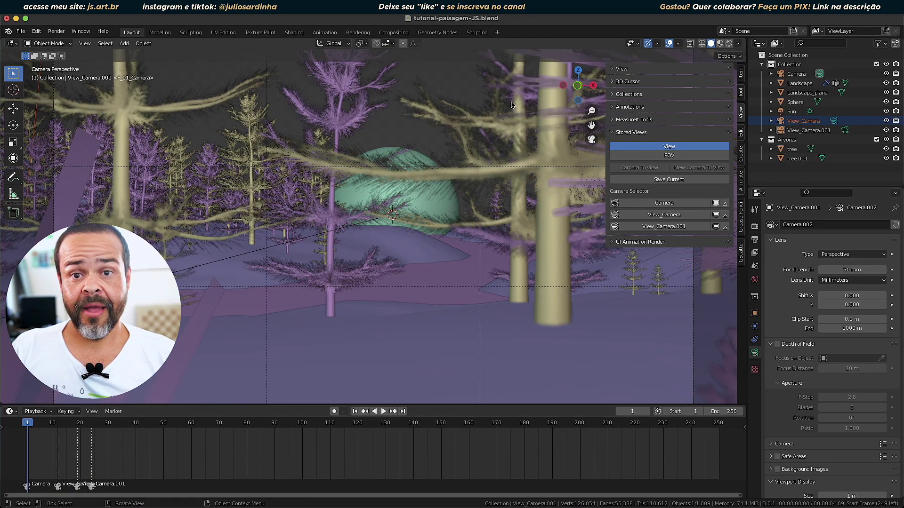
key("KP_0")
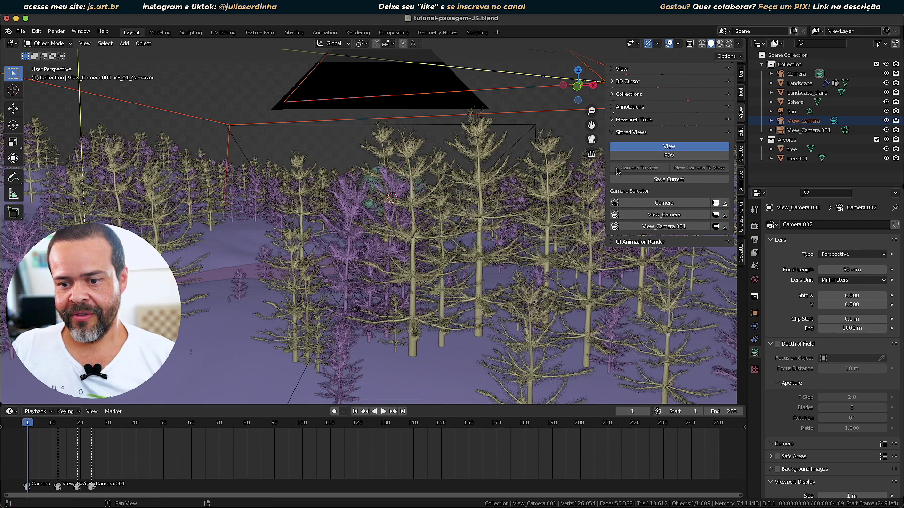
Show the saved POV entries in Stored Views and zoom into the forest.
left_click(679, 156)
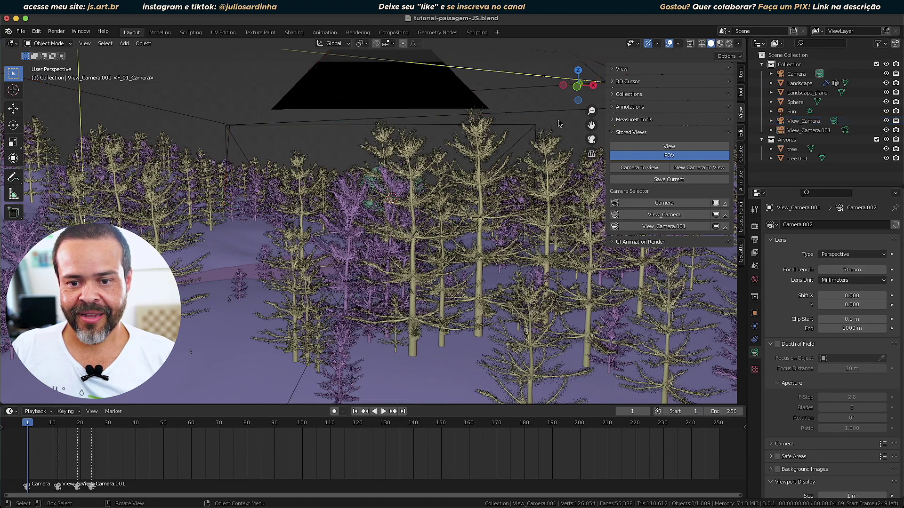
scroll(489, 193, "down", 5)
scroll(474, 218, "up", 3)
scroll(474, 218, "up", 2)
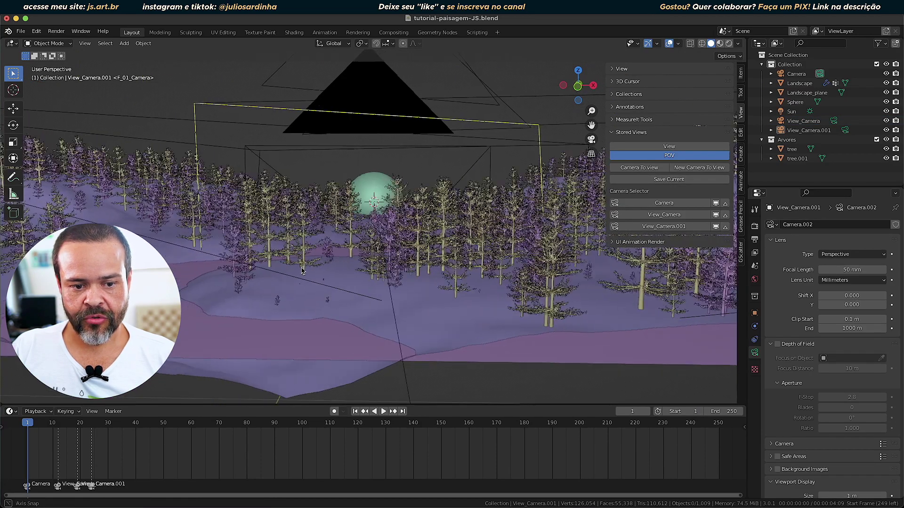
scroll(424, 233, "up", 3)
scroll(367, 249, "up", 3)
scroll(315, 268, "up", 2)
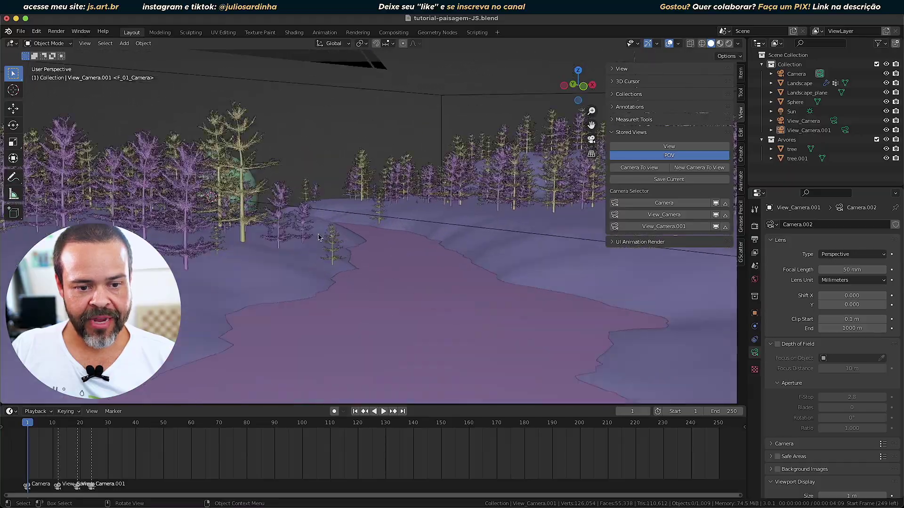
Orbit and zoom to a low view among the pines with the sphere behind.
middle_click_drag(316, 269, 441, 274)
scroll(440, 273, "up", 2)
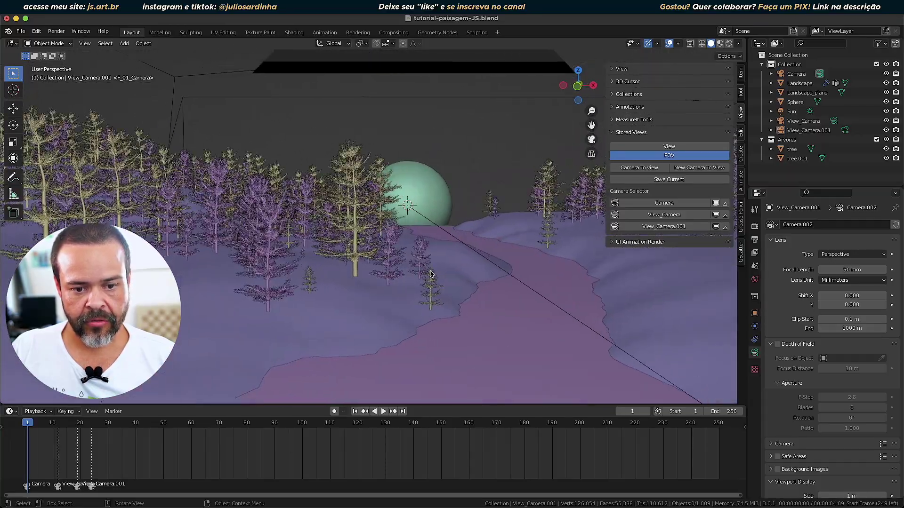
scroll(433, 271, "up", 2)
scroll(429, 269, "up", 2)
scroll(421, 265, "up", 2)
scroll(409, 260, "down", 2)
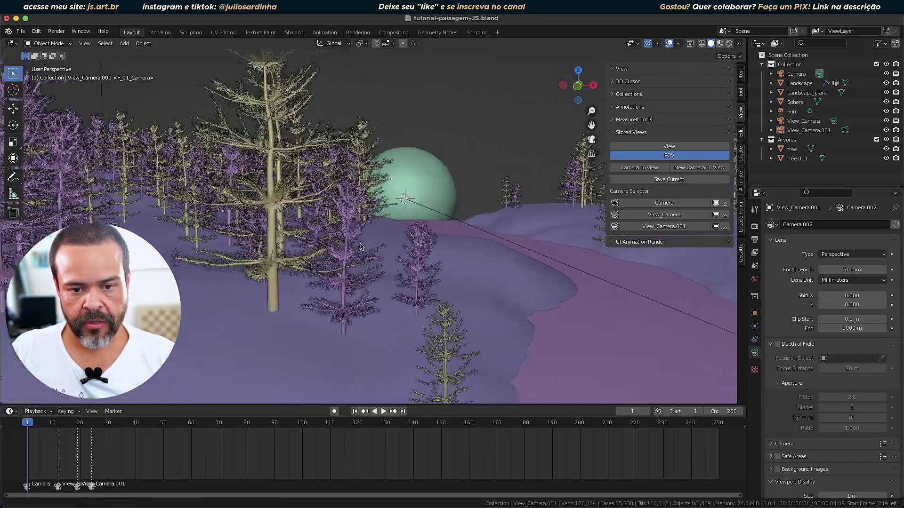
scroll(376, 250, "down", 2)
mouse_move(360, 243)
middle_mouse_down()
mouse_move(371, 232)
mouse_move(384, 265)
middle_mouse_up()
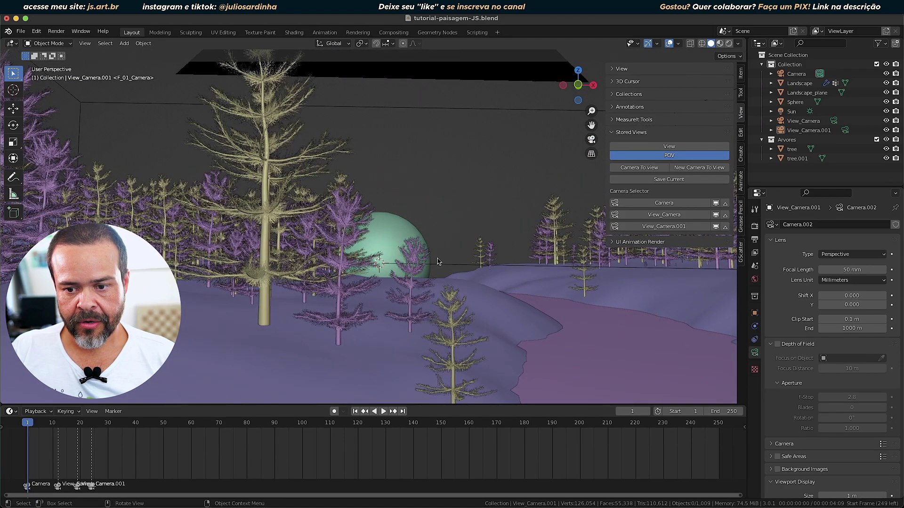
Save the current view as a POV, walk back through the trees, and save a second POV.
left_click(679, 183)
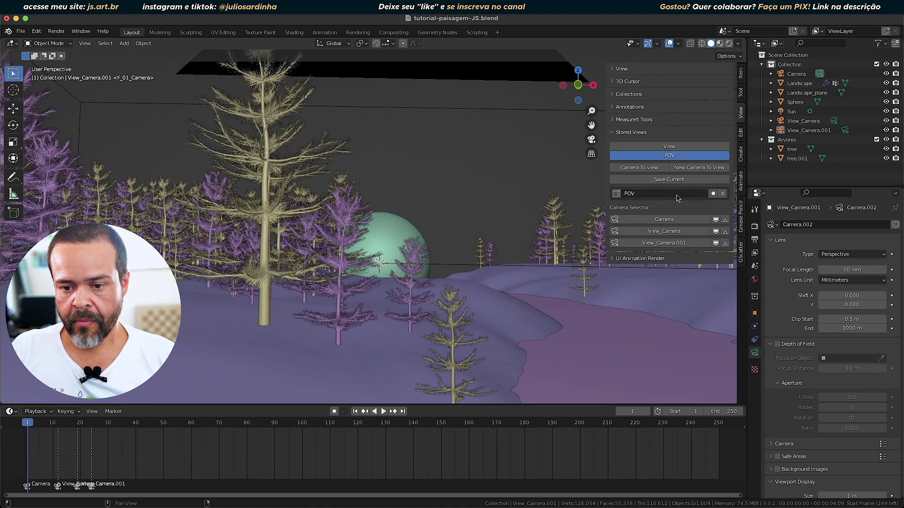
key("shift+grave")
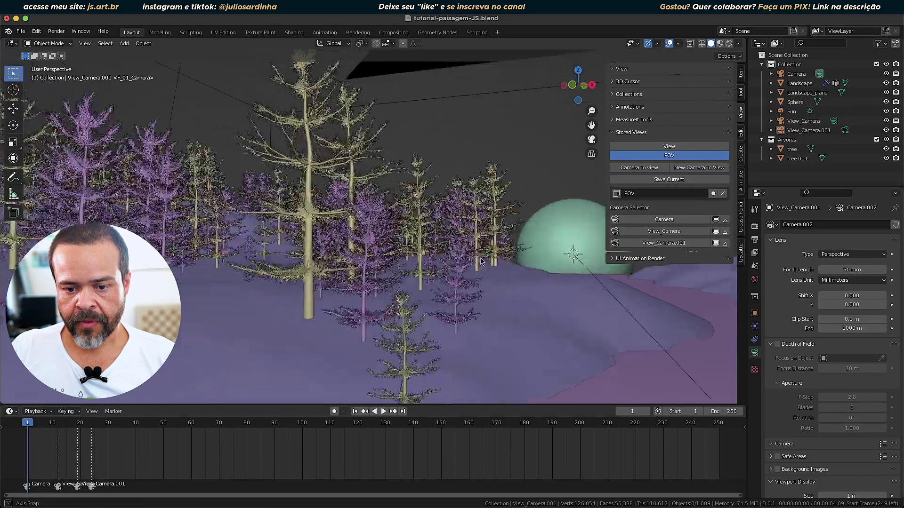
key("s")
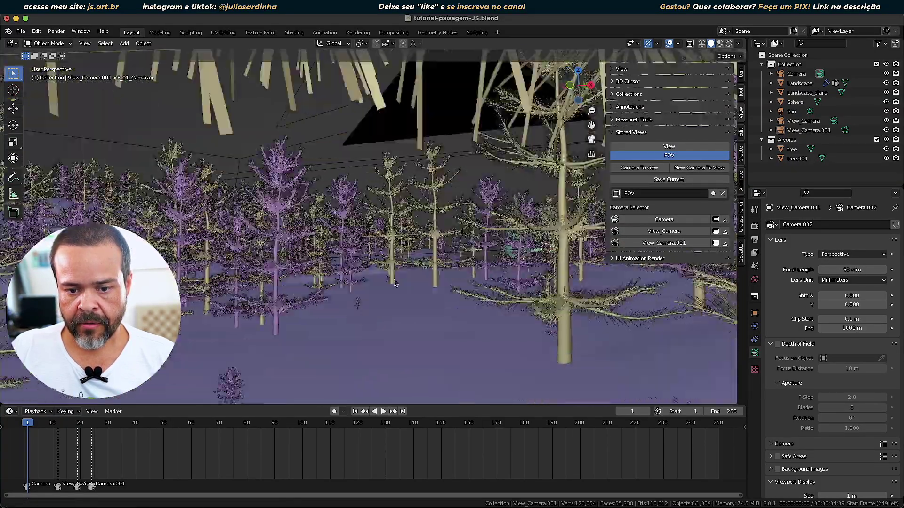
left_click(460, 271)
scroll(460, 272, "up", 5)
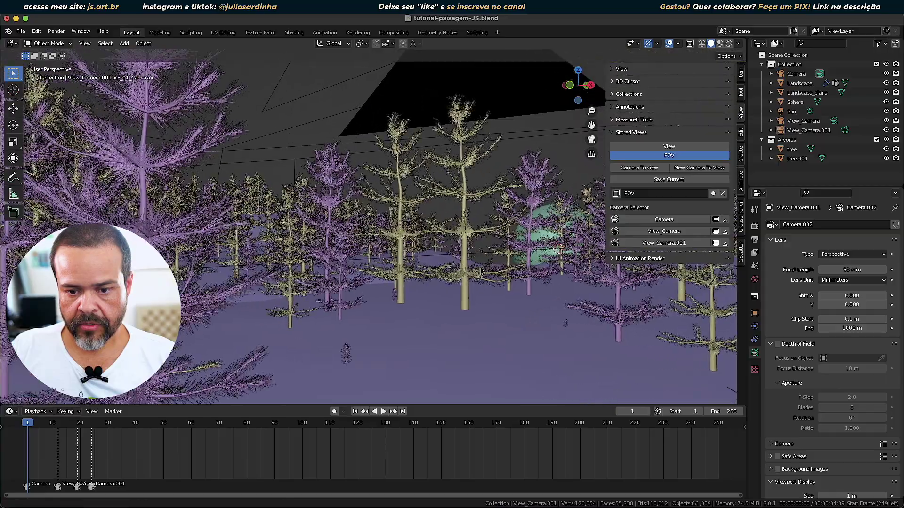
left_click(684, 181)
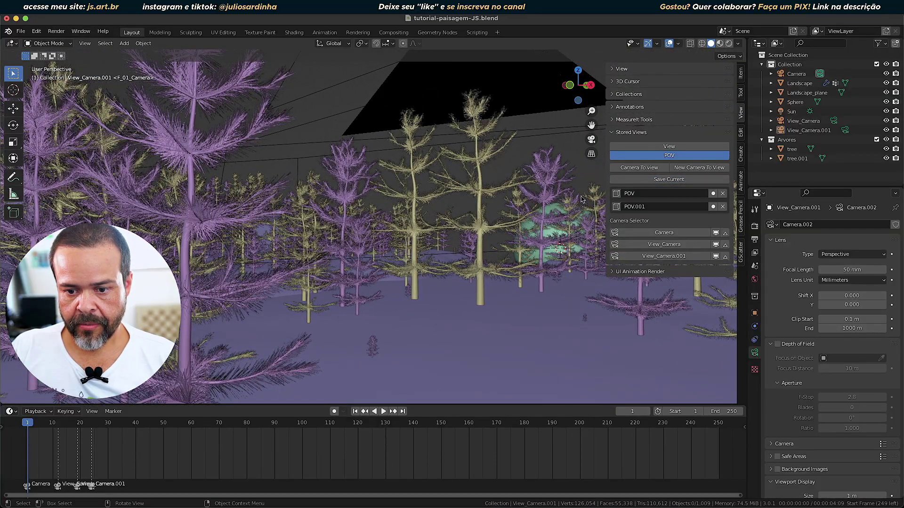
Walk into the branches and back out, then save that viewpoint as a third POV.
key("shift+grave")
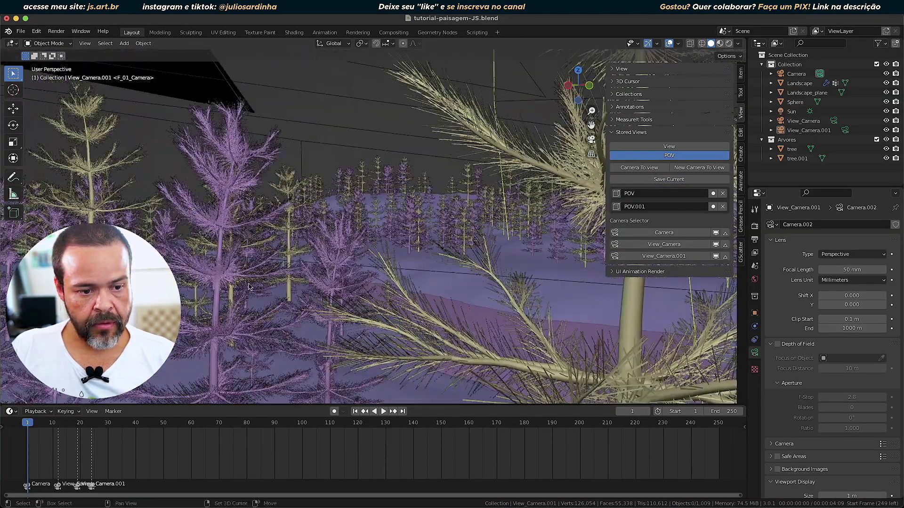
key("w")
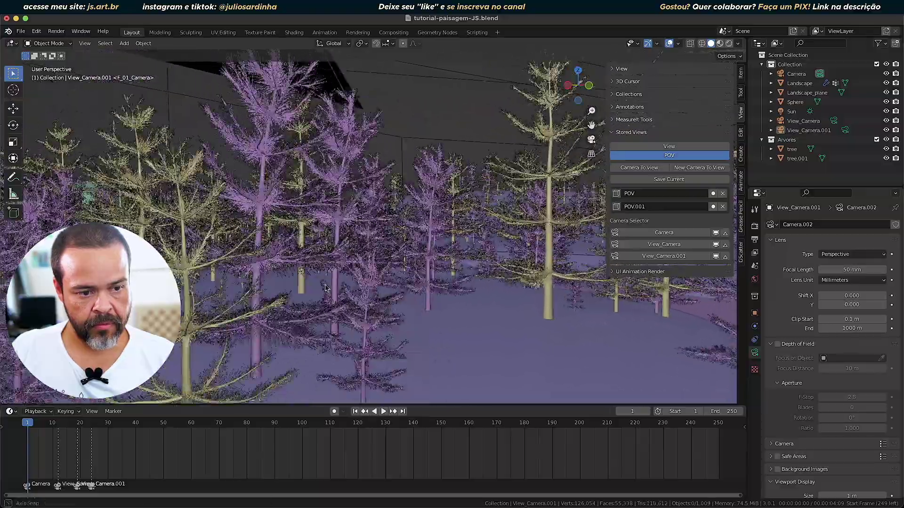
key("s")
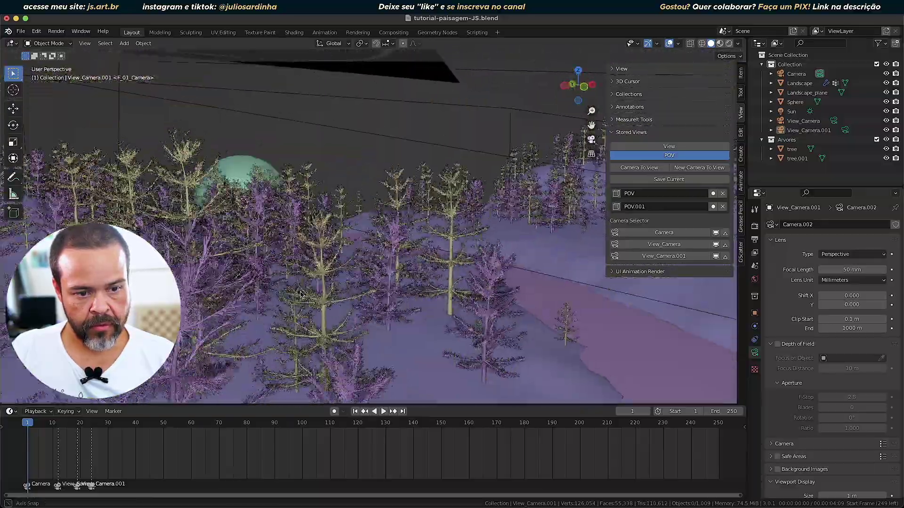
left_click(300, 298)
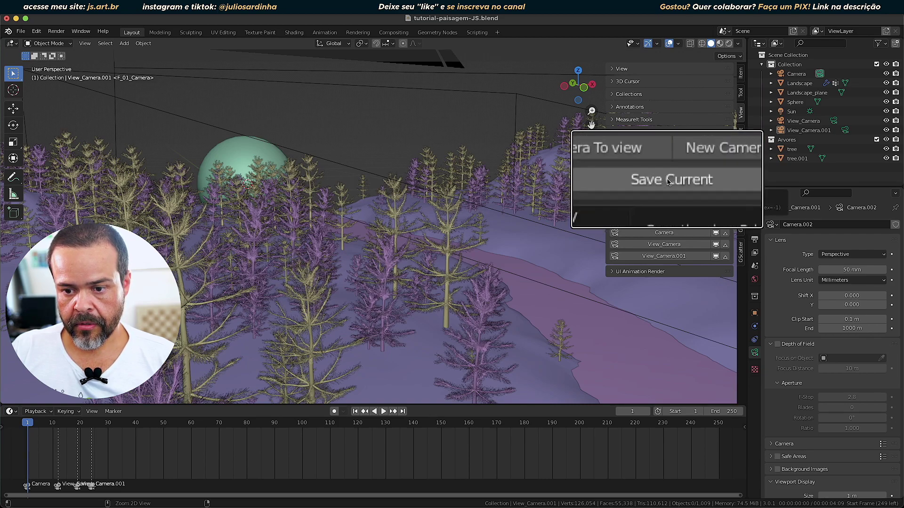
left_click(668, 182)
Save a top-down landscape view as a fourth POV, then test restoring POV.001, POV.003 and POV.
mouse_move(471, 212)
middle_mouse_down()
mouse_move(347, 288)
mouse_move(358, 217)
middle_mouse_up()
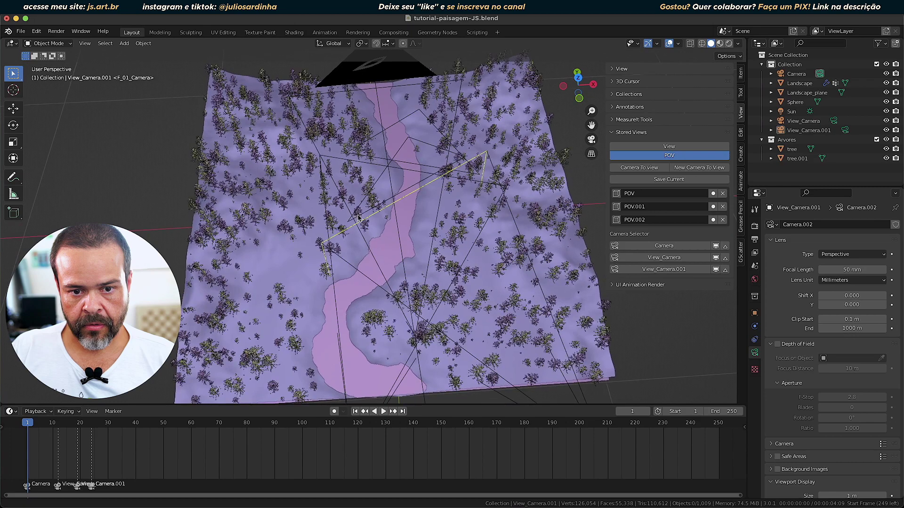
left_click(670, 181)
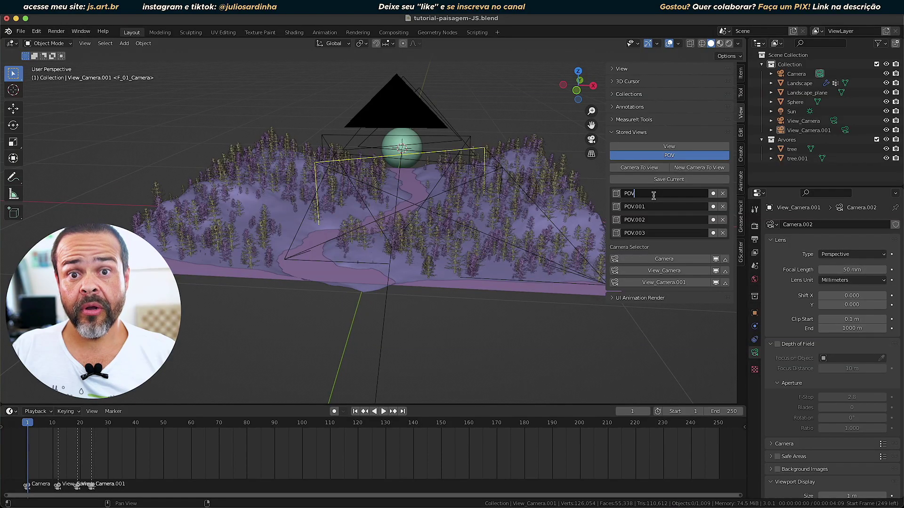
key("Return")
left_click(617, 208)
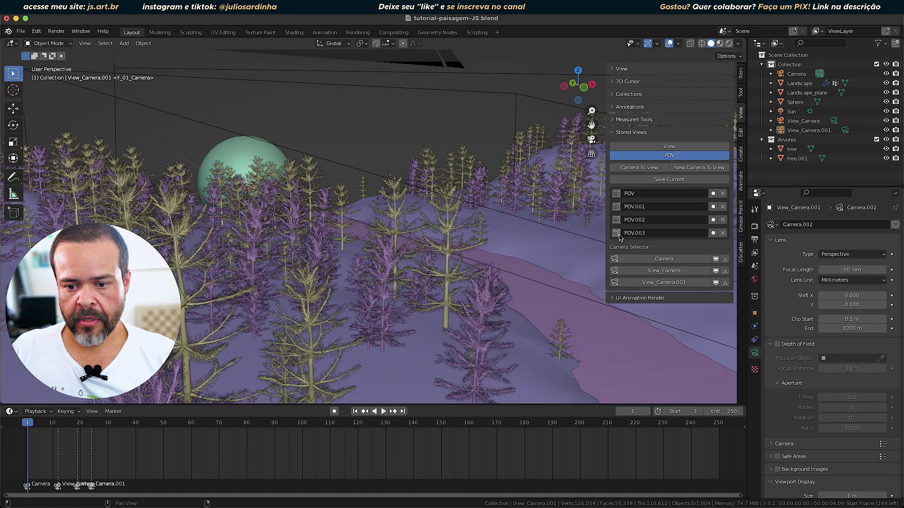
left_click(619, 235)
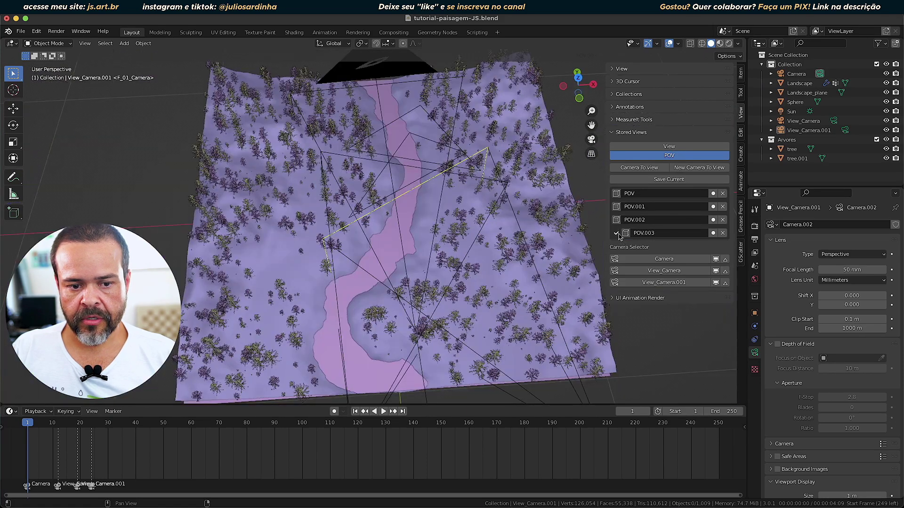
left_click(617, 194)
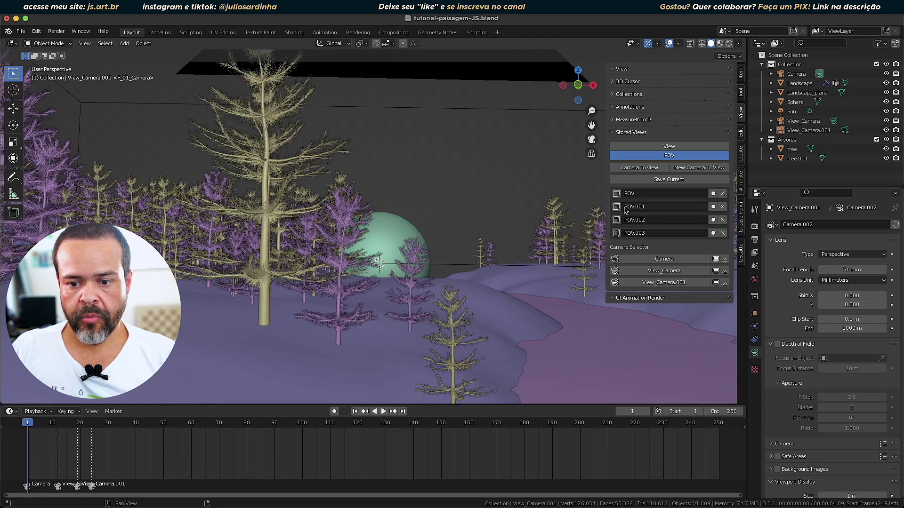
Rename the overhead POV.003 stored view to 'topo'.
double_click(642, 233)
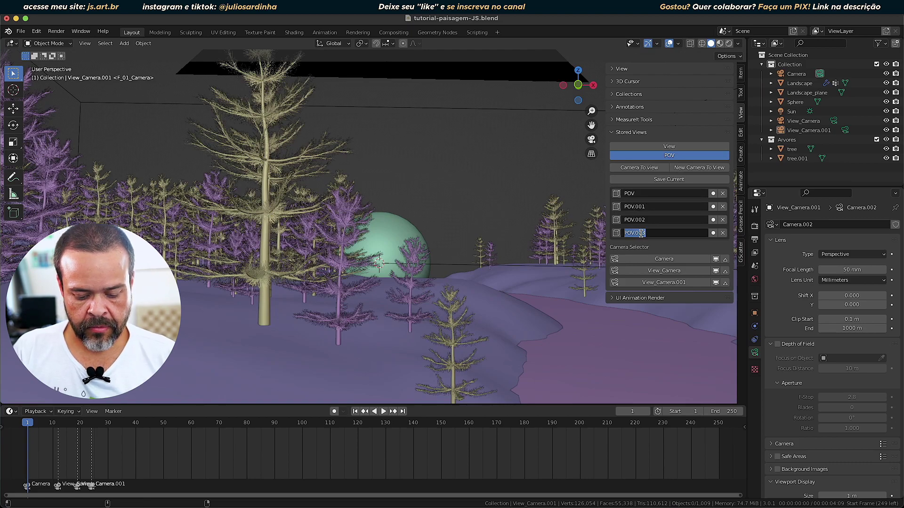
type("topo")
key("Return")
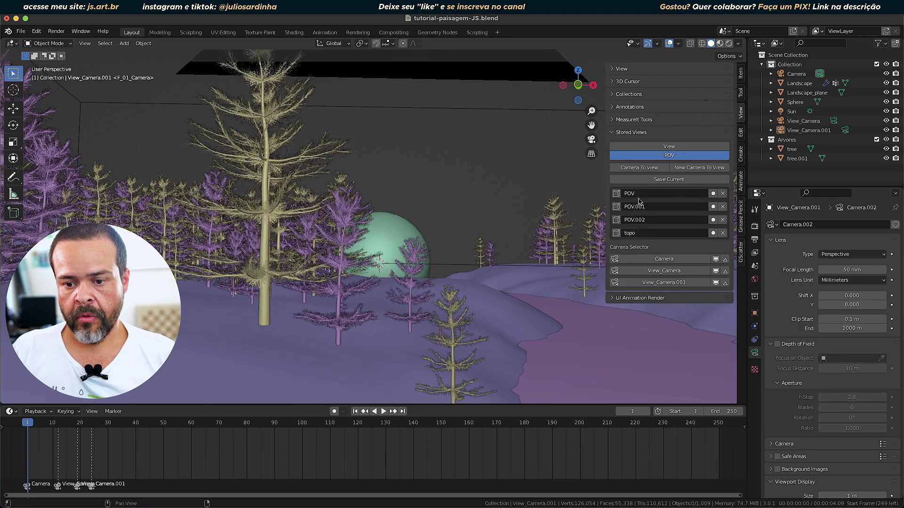
Restore the first POV entry and rename it to 'detalhe'.
left_click(619, 194)
left_click(616, 195)
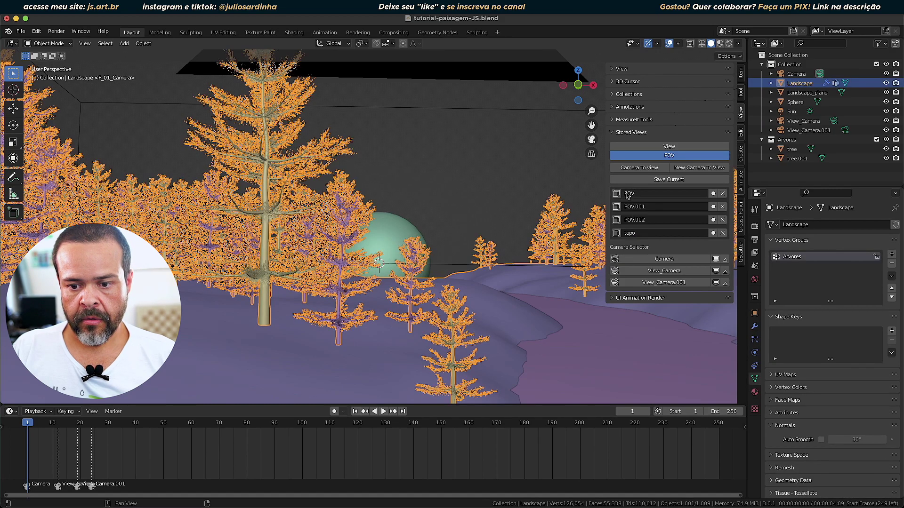
left_click(618, 195)
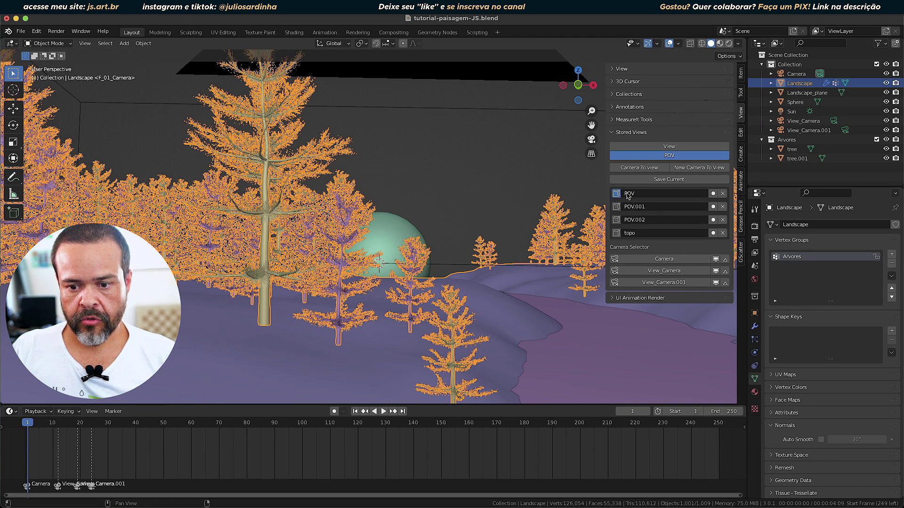
double_click(655, 197)
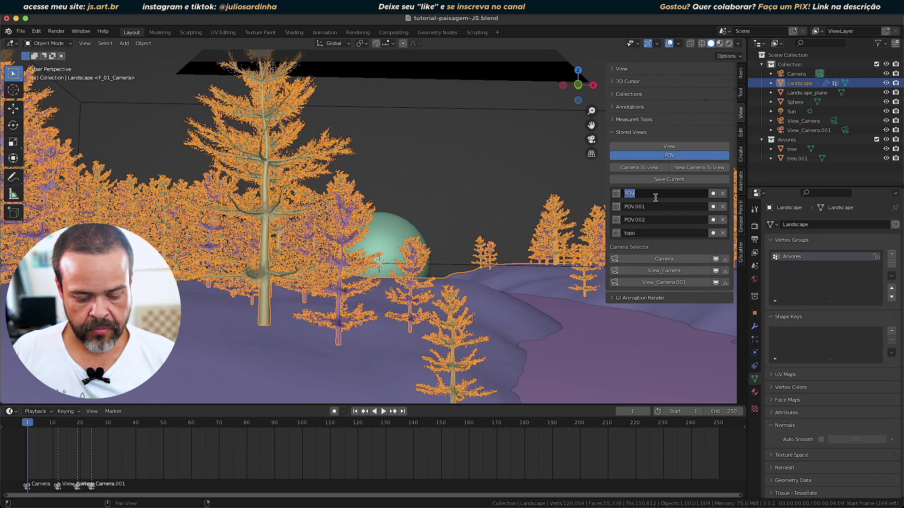
type("detalhe")
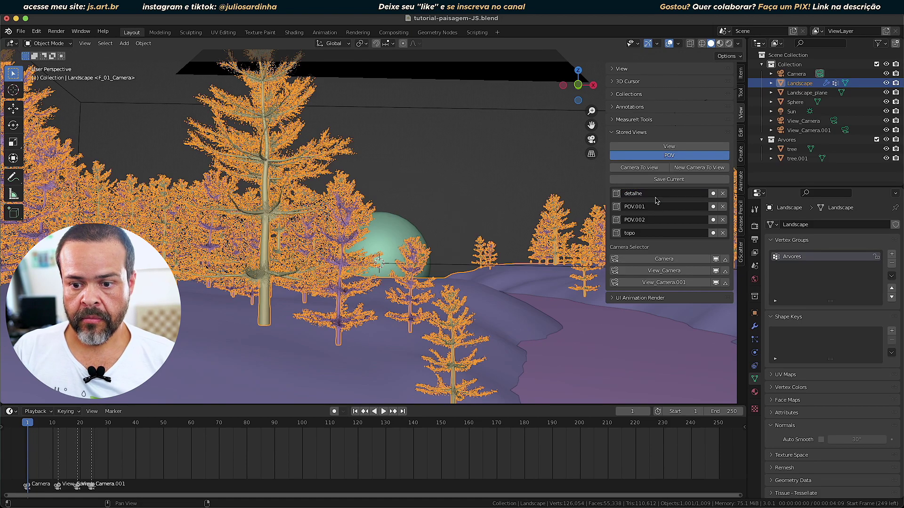
key("Return")
Cycle through the topo, POV.001 and other stored views, deselecting all objects along the way.
left_click(617, 234)
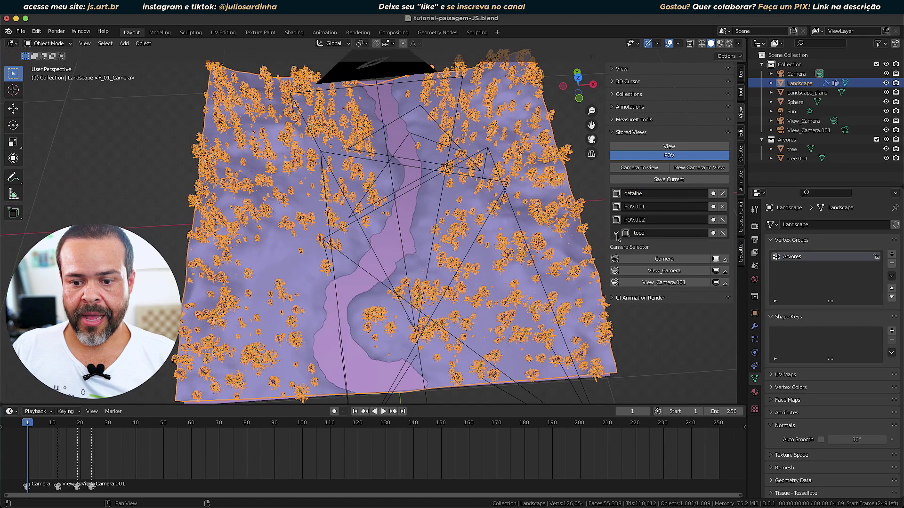
left_click(617, 208)
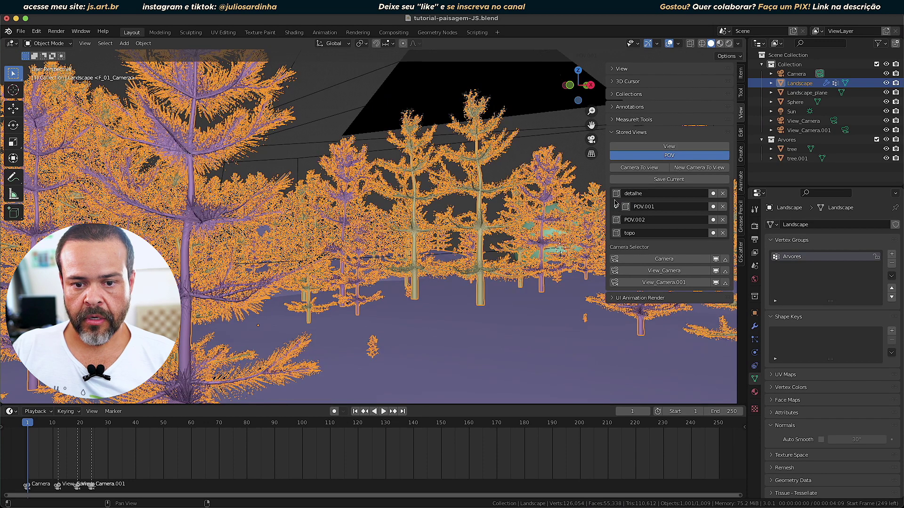
left_click(326, 81)
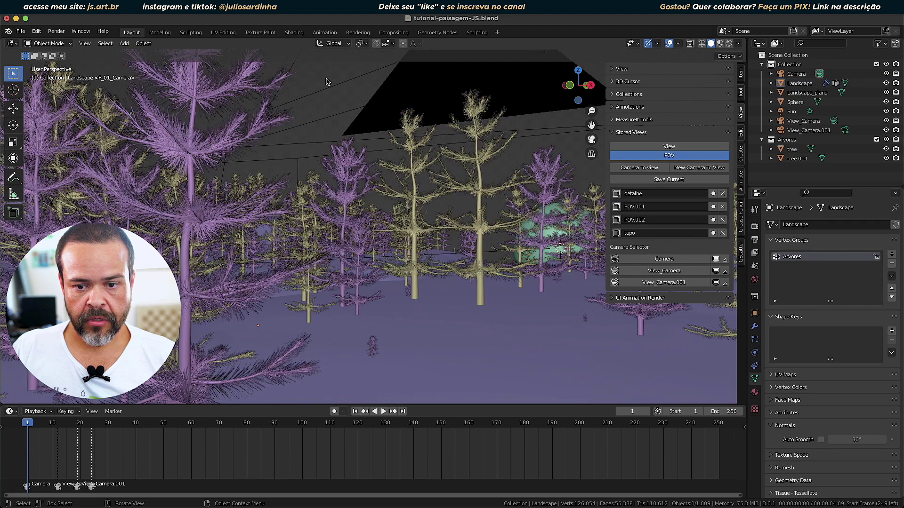
left_click(617, 220)
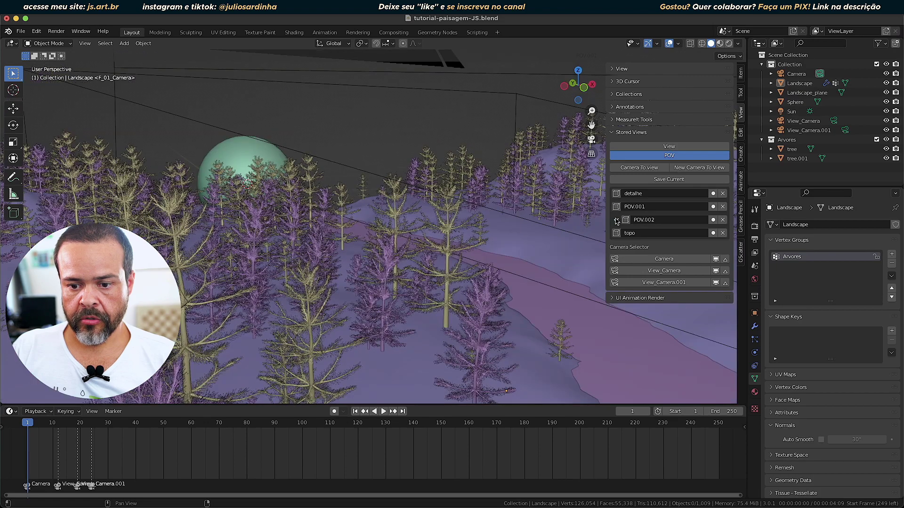
left_click(616, 194)
left_click(616, 233)
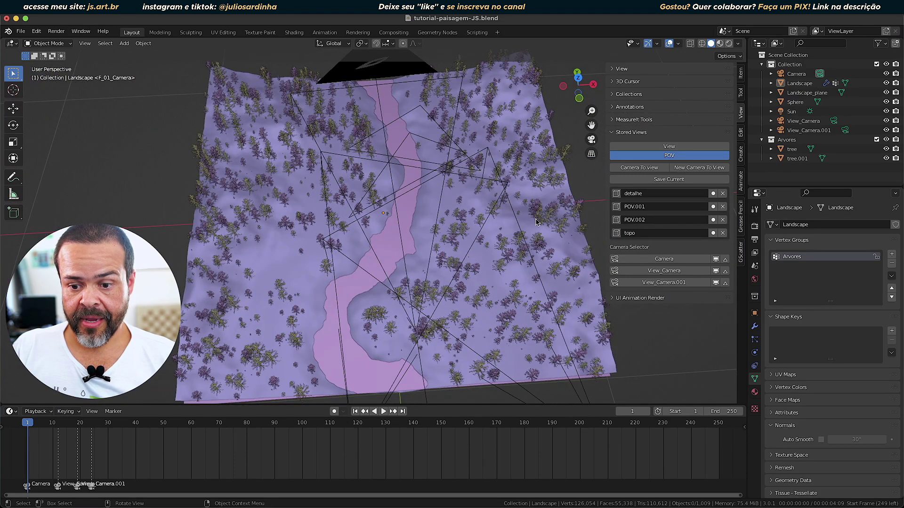
Restore POV.002, orbit around the forest, and overwrite POV.002 with the new view.
left_click(617, 219)
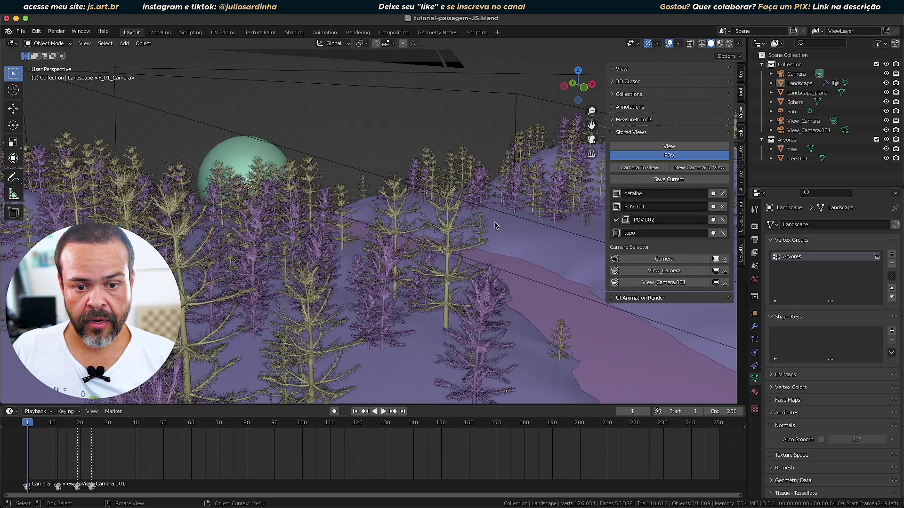
mouse_move(462, 231)
middle_mouse_down()
mouse_move(459, 242)
mouse_move(370, 228)
mouse_move(445, 227)
middle_mouse_up()
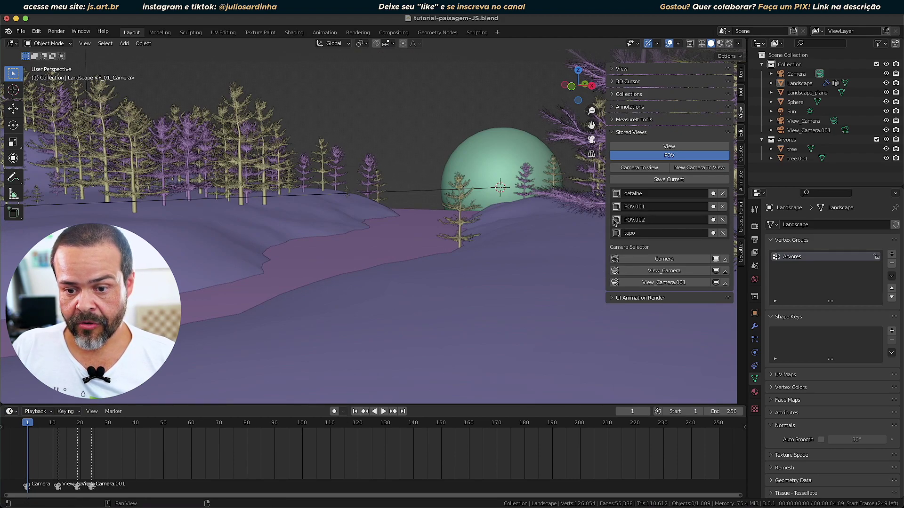
left_click(713, 220)
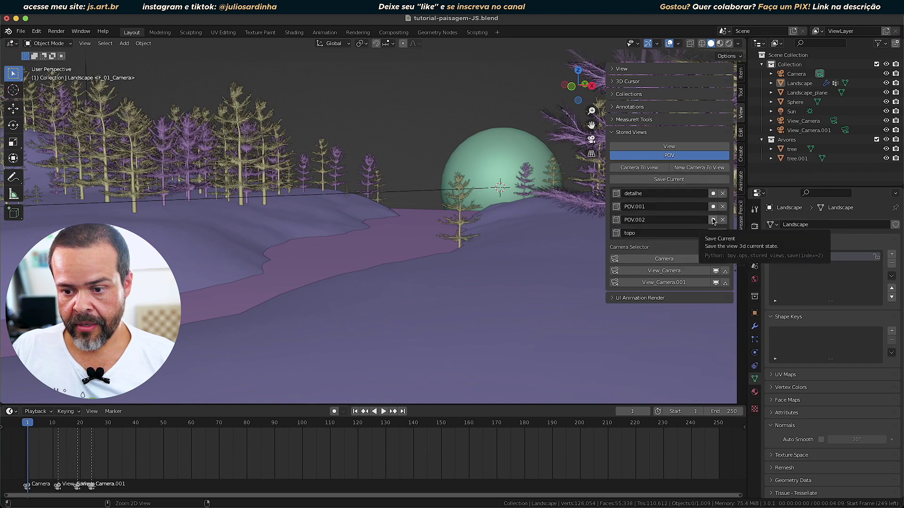
left_click(713, 221)
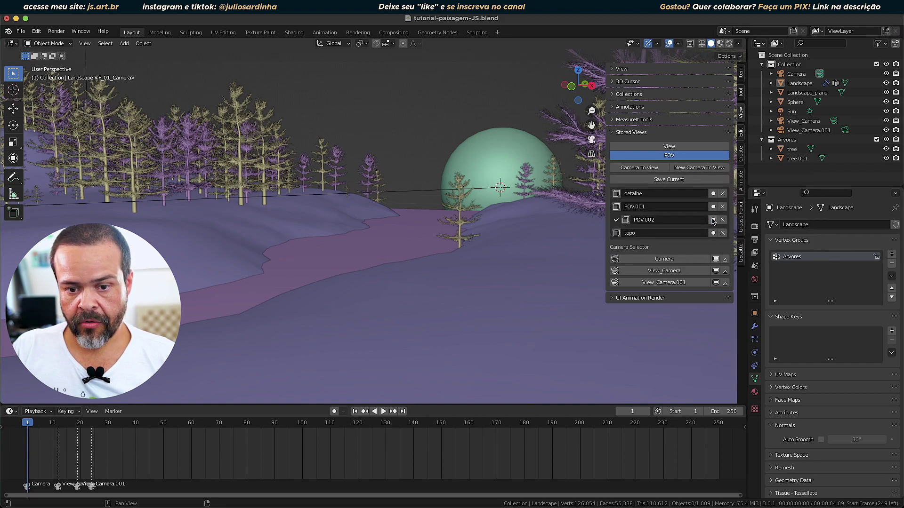
Recall POV.001, then return to the detalhe viewpoint of a tall pine before the sphere.
left_click(617, 207)
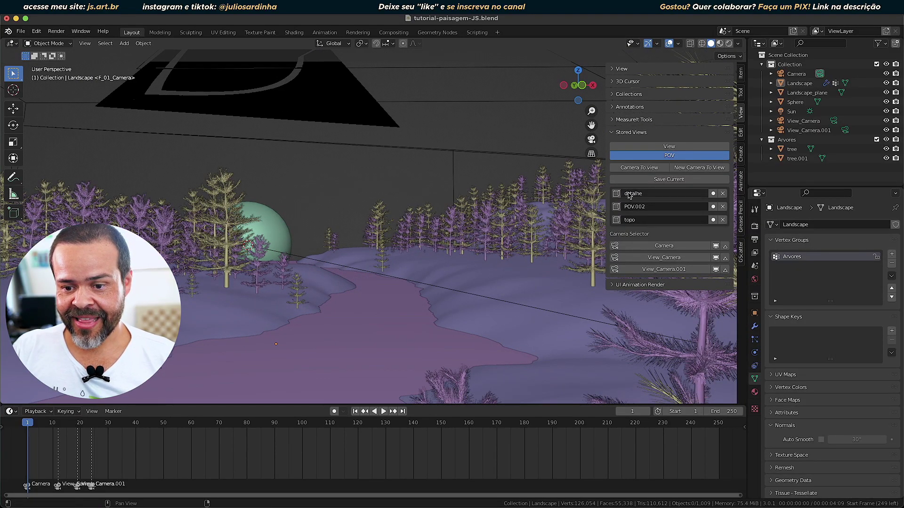
double_click(648, 193)
left_click(616, 194)
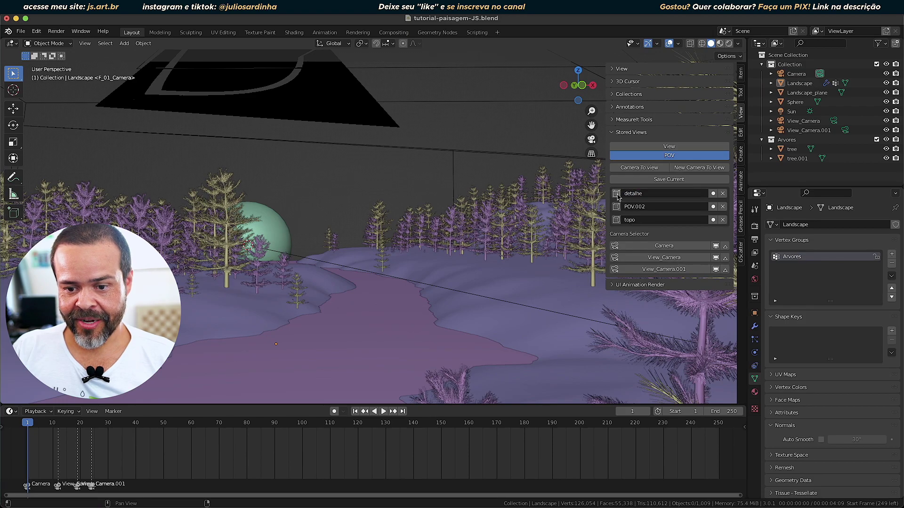
left_click(616, 195)
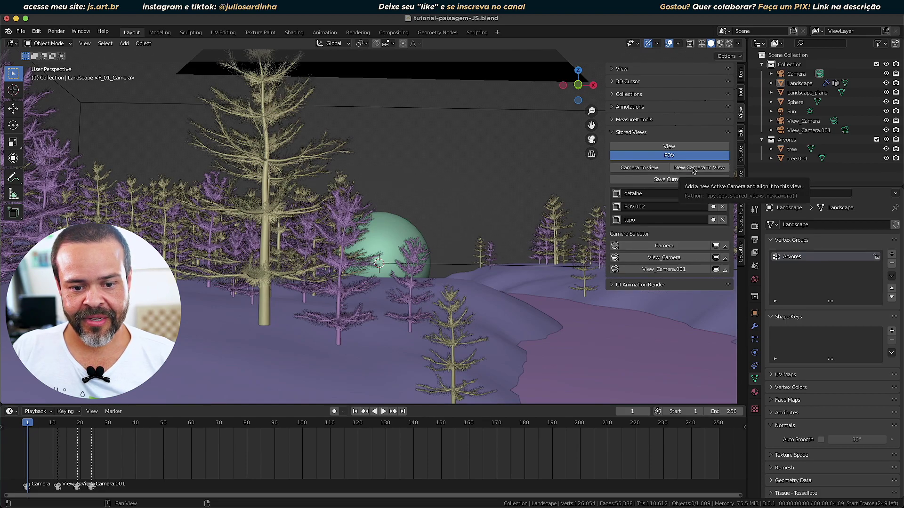
Create camera View_Camera.002 from the current view, then orbit down to a lower landscape view.
left_click(692, 170)
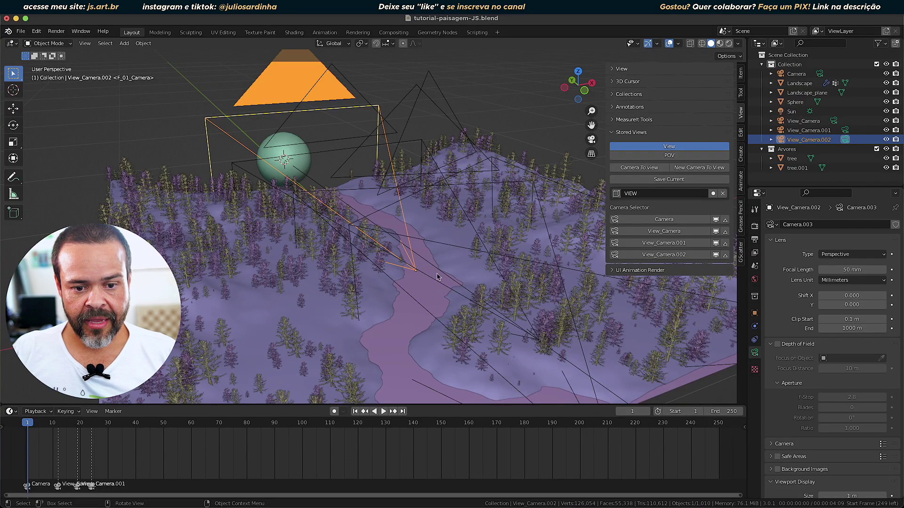
mouse_move(333, 255)
middle_mouse_down()
mouse_move(365, 265)
mouse_move(395, 258)
middle_mouse_up()
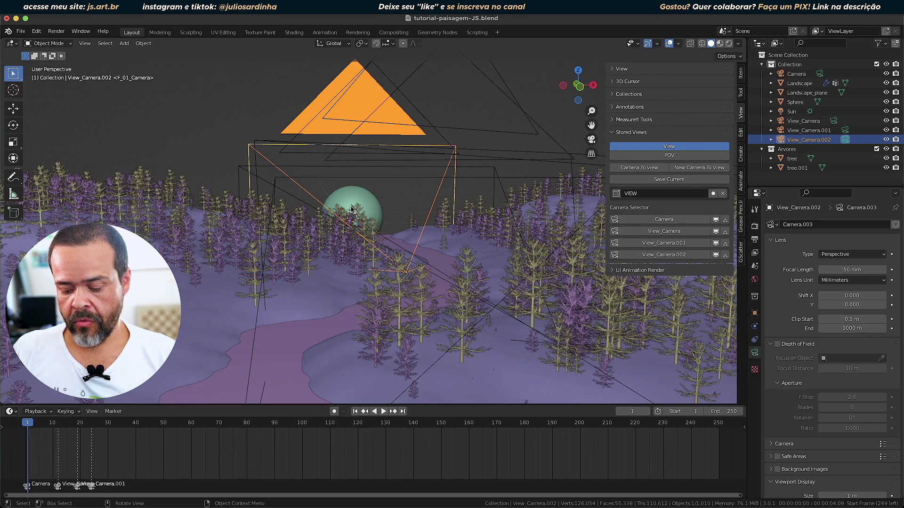
Try orthographic with Numpad 5, then switch back to perspective from the View menu.
key("KP_5")
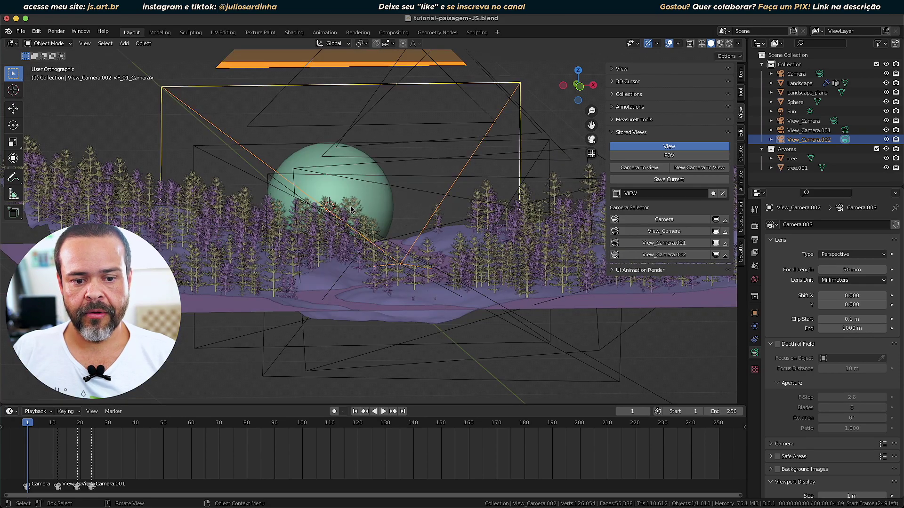
scroll(362, 250, "up", 2)
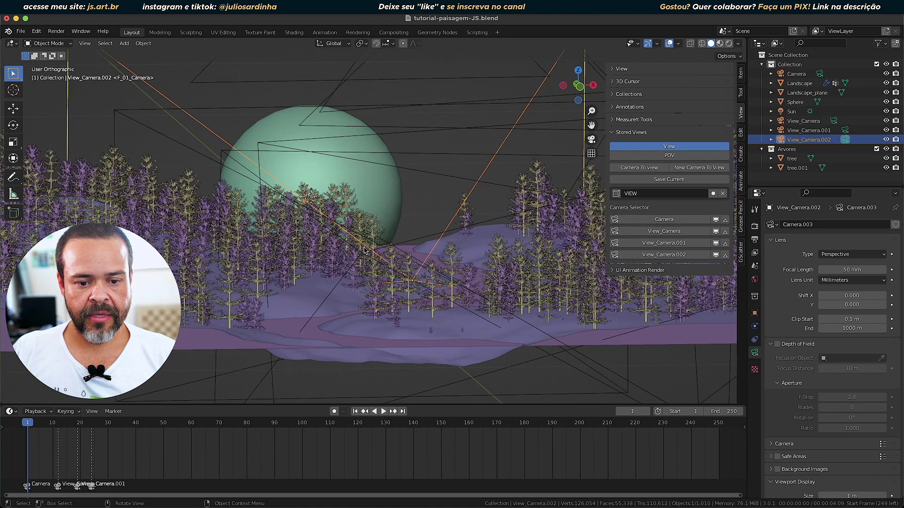
scroll(363, 250, "up", 1)
scroll(363, 250, "down", 1)
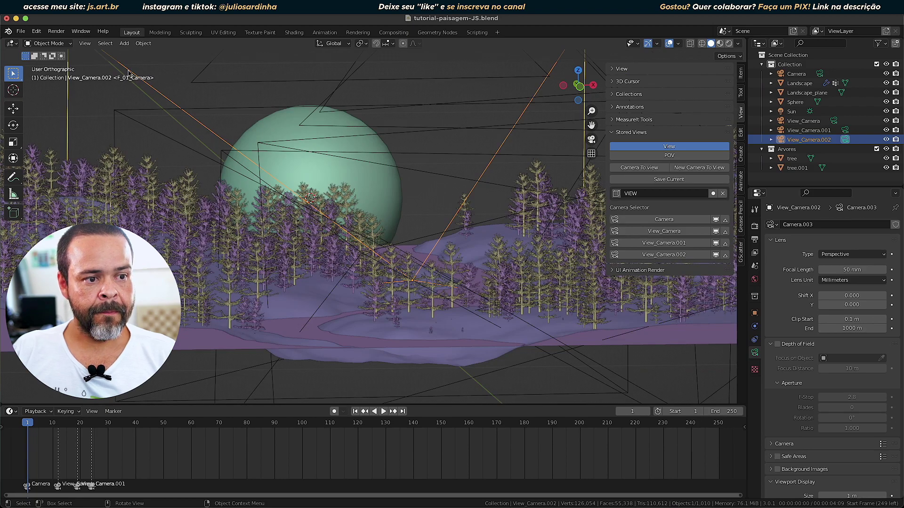
left_click(85, 44)
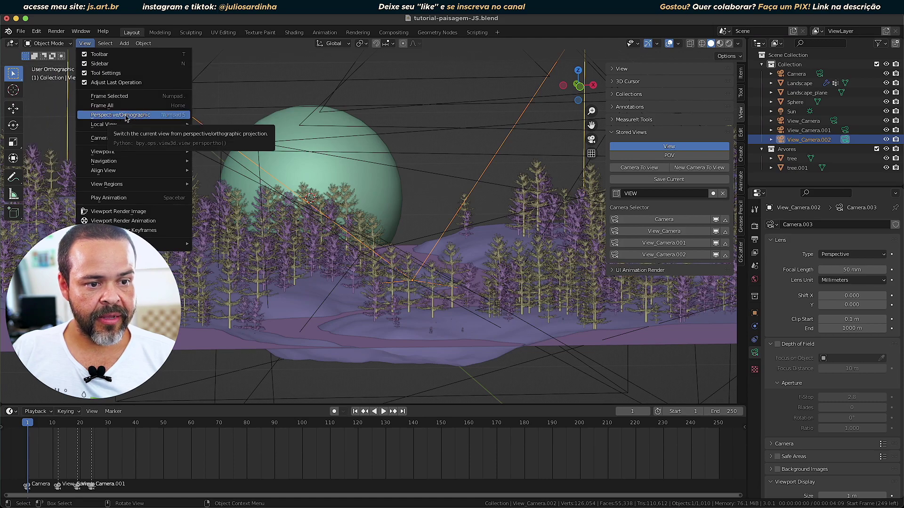
left_click(126, 118)
Switch to orthographic, frame the sphere high behind the pines, and hide gizmos and overlays.
key("KP_5")
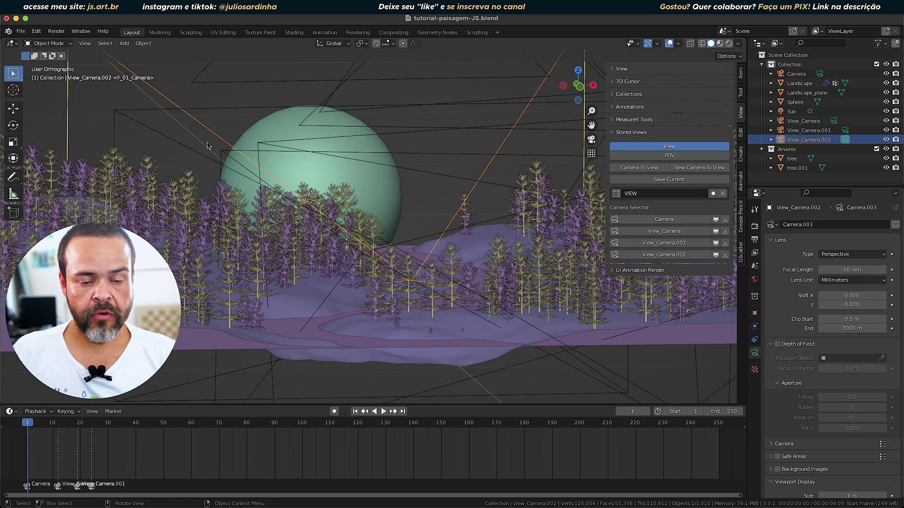
scroll(285, 182, "up", 1)
scroll(292, 193, "up", 1)
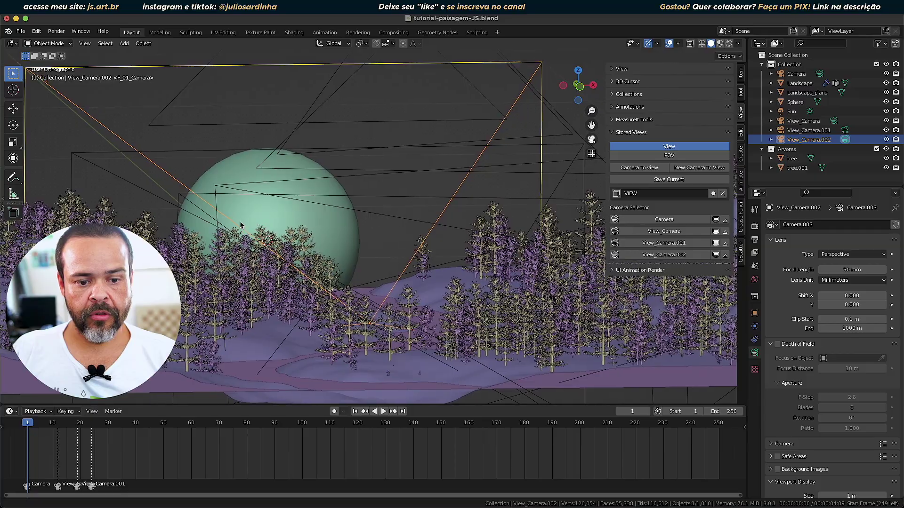
scroll(297, 203, "up", 1)
scroll(304, 215, "up", 2)
middle_click_drag(304, 215, 339, 224, "shift")
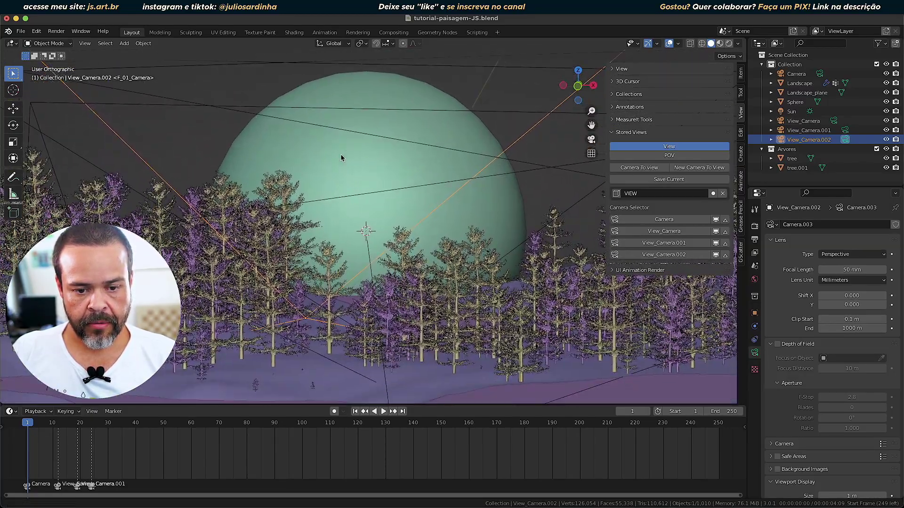
mouse_move(339, 225)
middle_mouse_down("shift")
mouse_move(344, 162)
mouse_move(366, 168)
mouse_move(322, 174)
middle_mouse_up("shift")
scroll(323, 174, "up", 2)
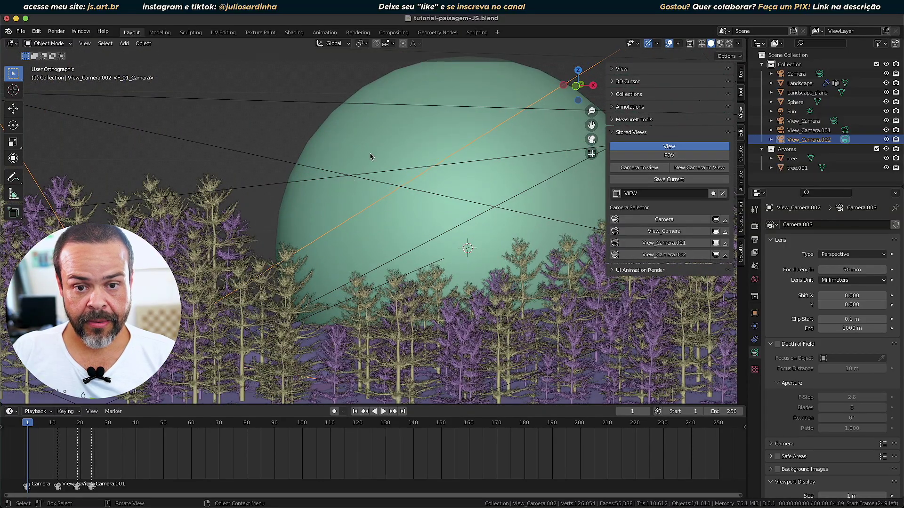
left_click(647, 45)
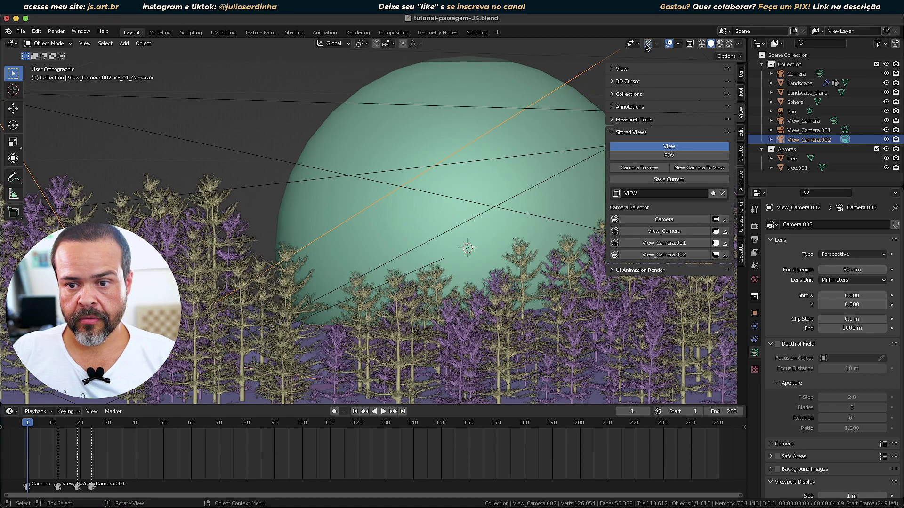
left_click(667, 45)
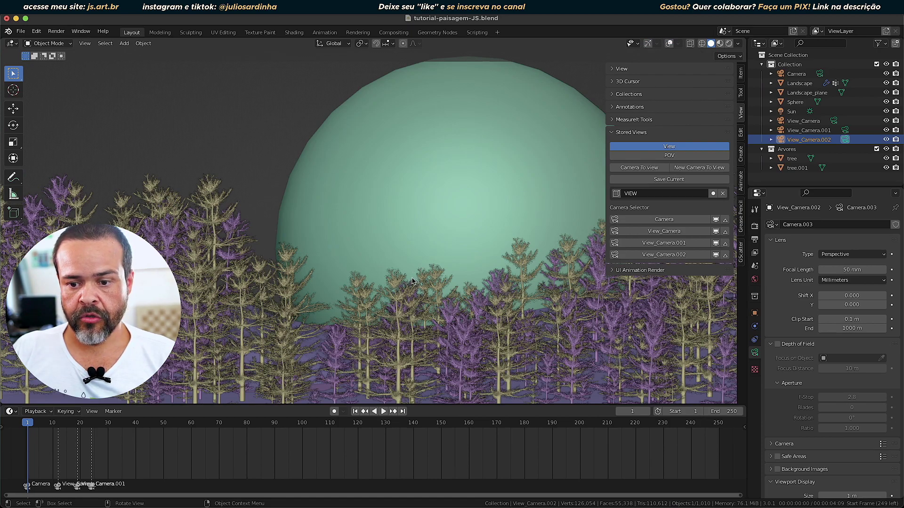
Save the sphere close-up as VIEW.001 and compare it against the VIEW entry.
left_click(657, 181)
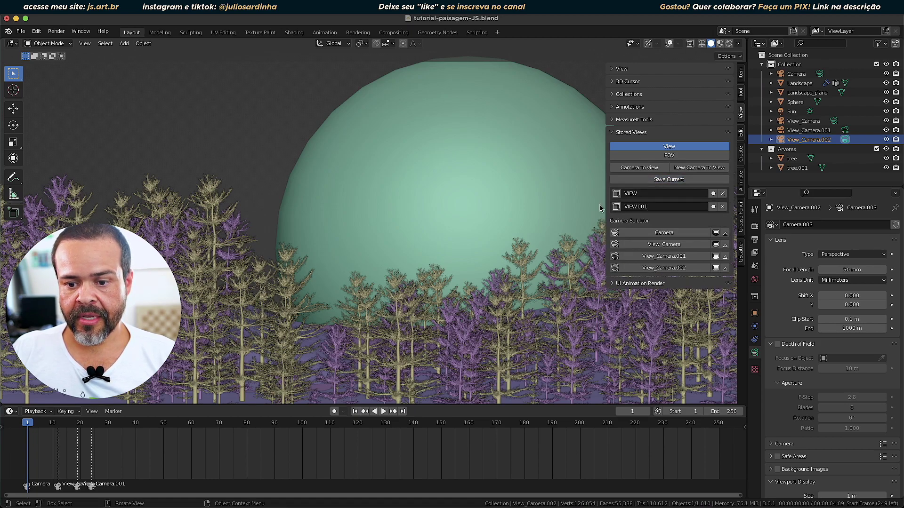
left_click(616, 194)
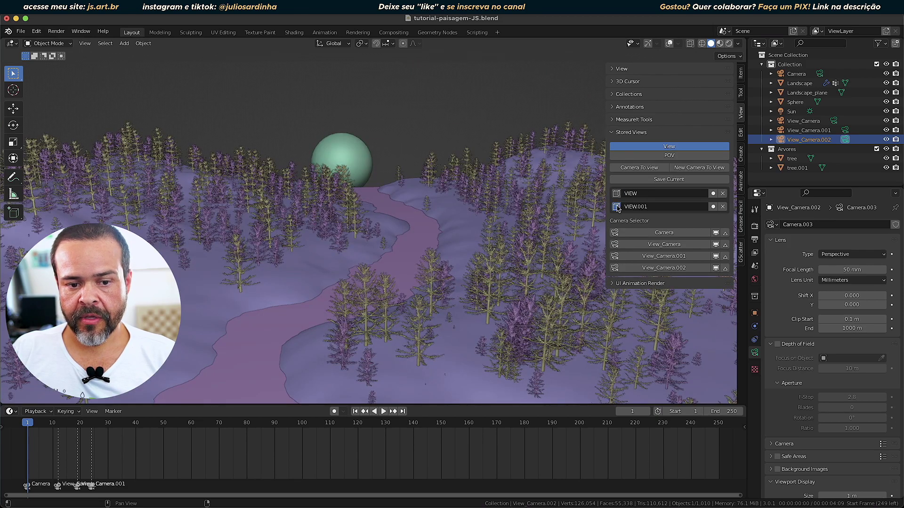
left_click(617, 207)
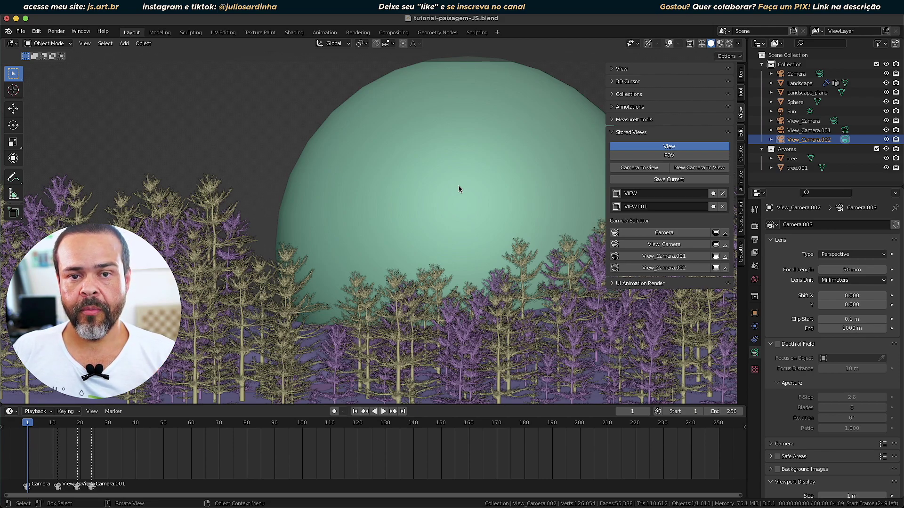
Zoom out, save the wide path view as VIEW.002, and toggle between VIEW.001 and VIEW.002.
scroll(459, 188, "down", 8)
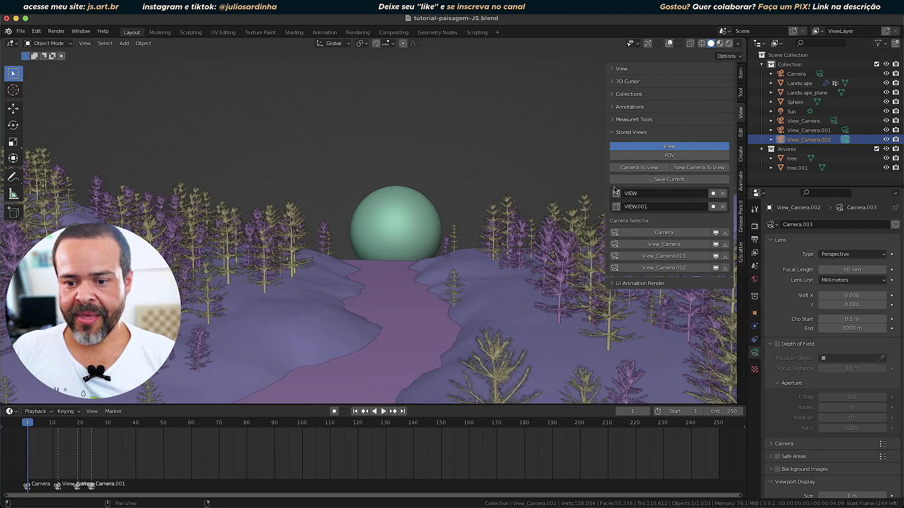
left_click(665, 181)
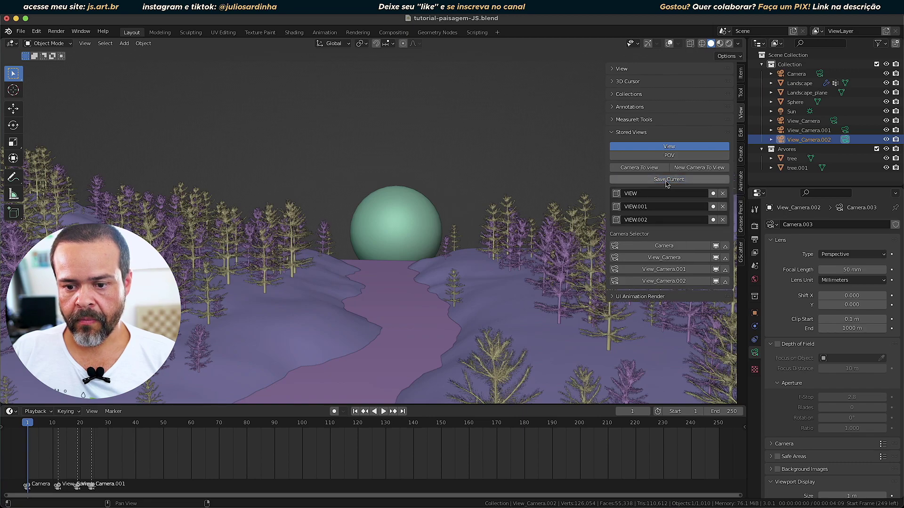
left_click(616, 207)
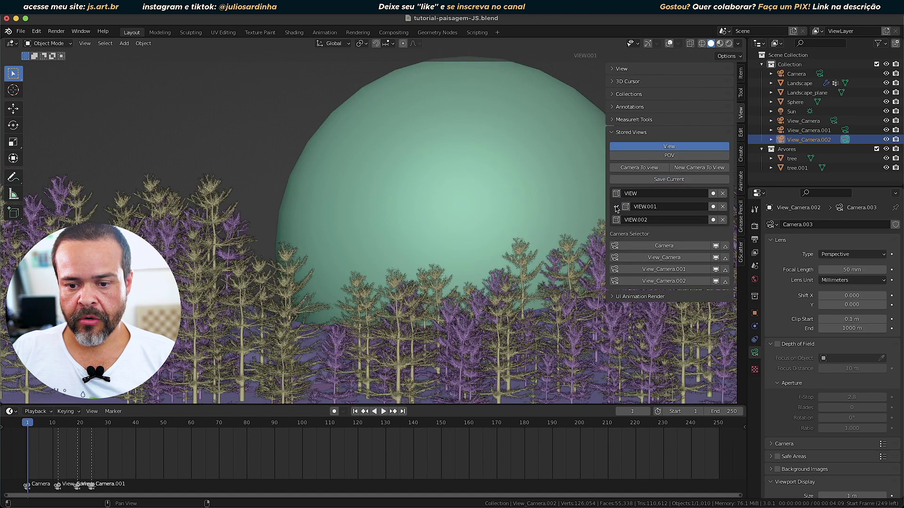
left_click(616, 220)
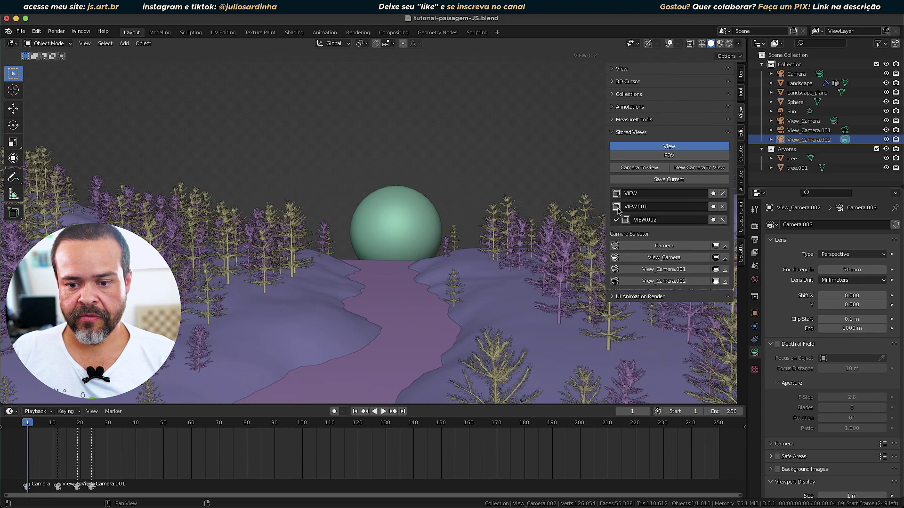
left_click(617, 208)
left_click(616, 220)
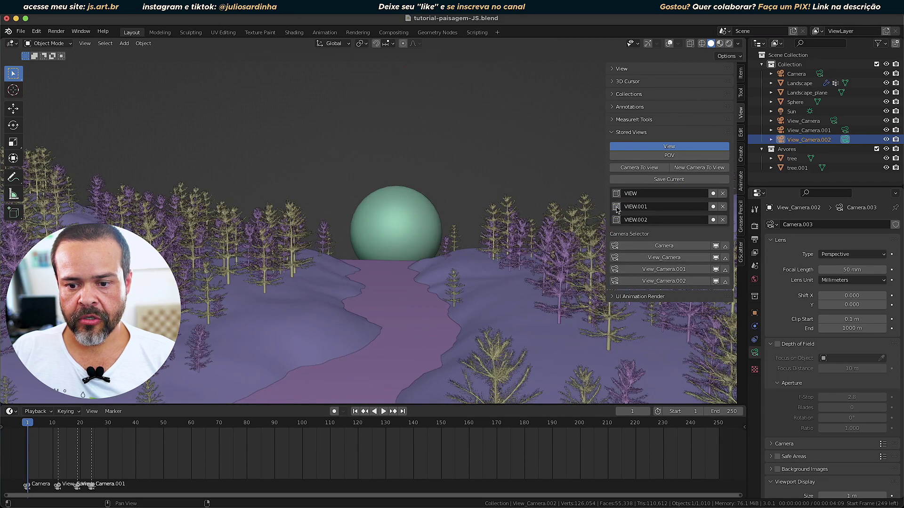
left_click(617, 209)
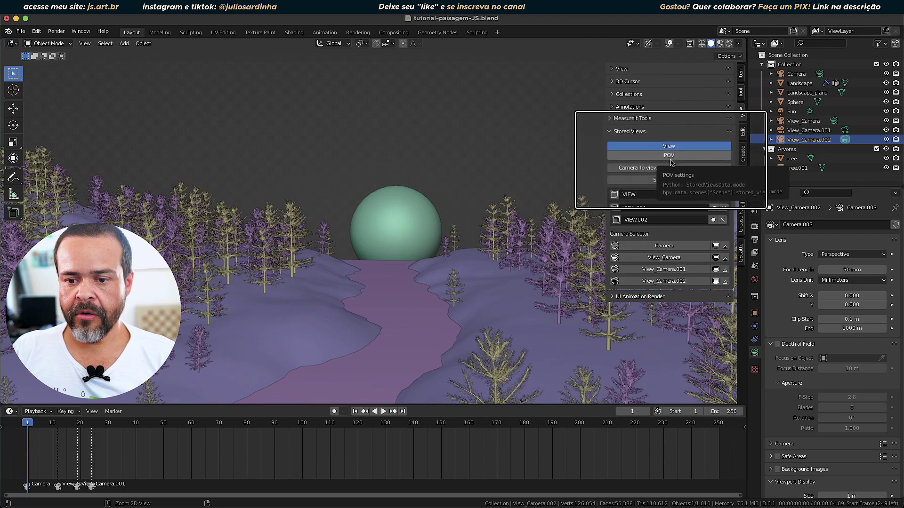
In POV mode, save the path view as POV.003 and the zoomed sphere close-up as POV.004.
left_click(672, 158)
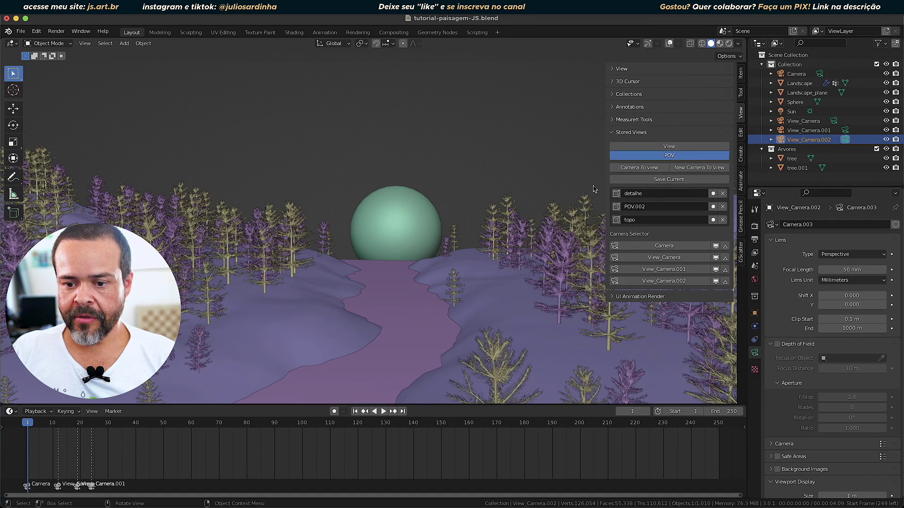
left_click(660, 182)
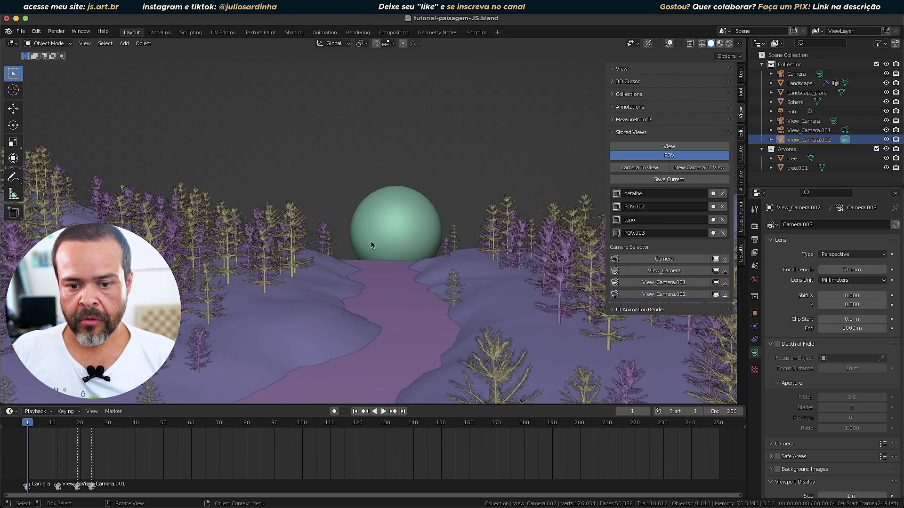
scroll(374, 245, "up", 5)
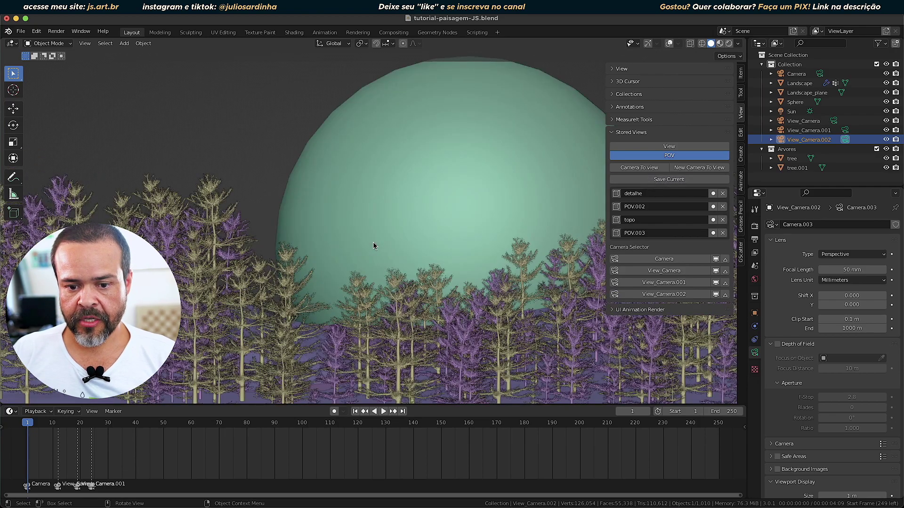
left_click(671, 180)
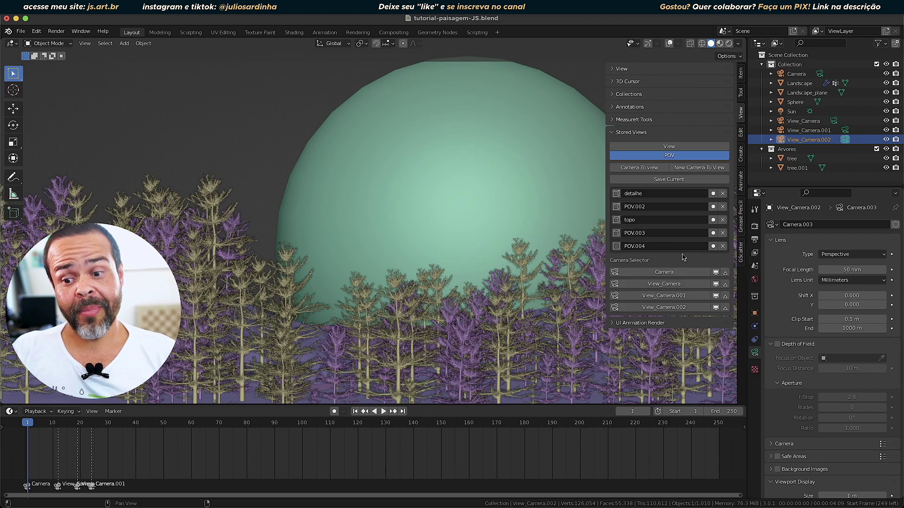
left_click(676, 149)
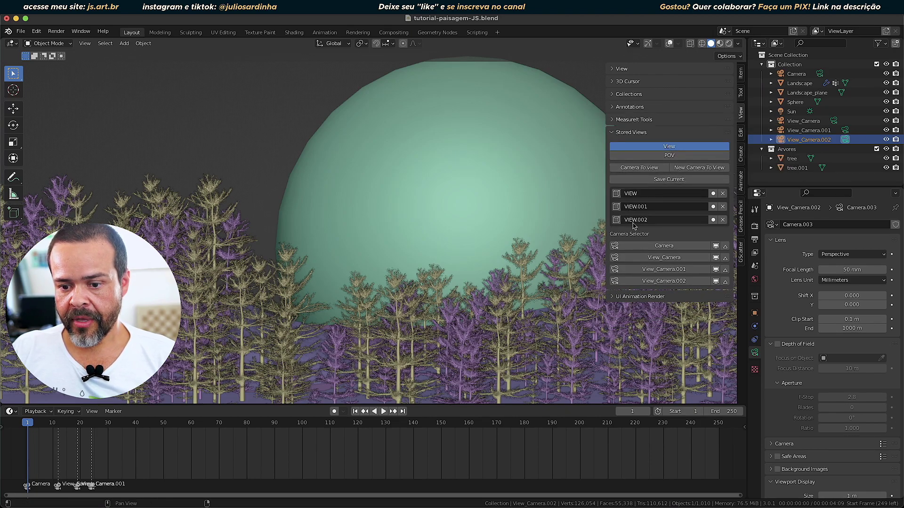
left_click(665, 156)
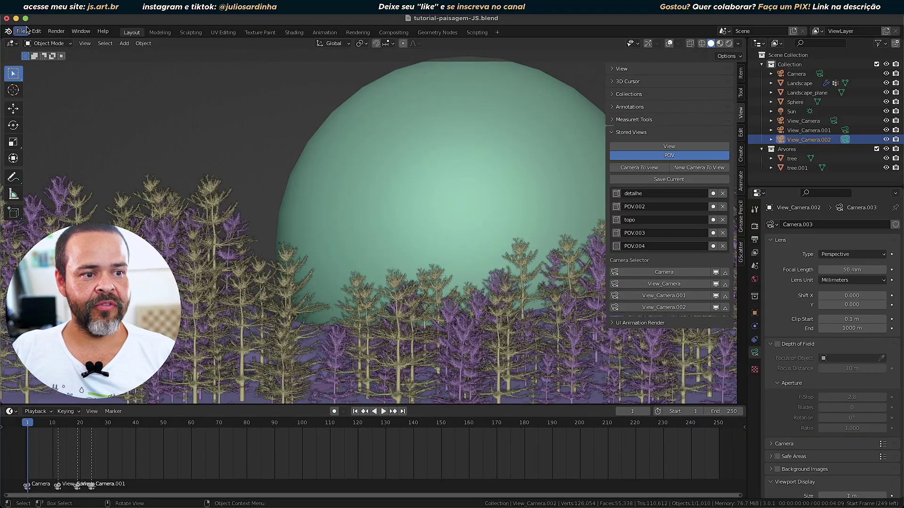
Save the forest scene file from the File menu.
left_click(25, 32)
left_click(33, 93)
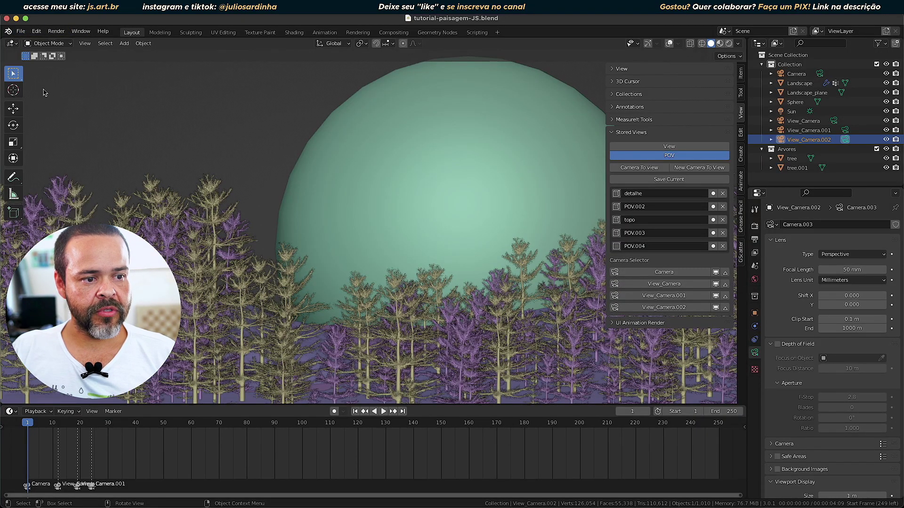
left_click(25, 32)
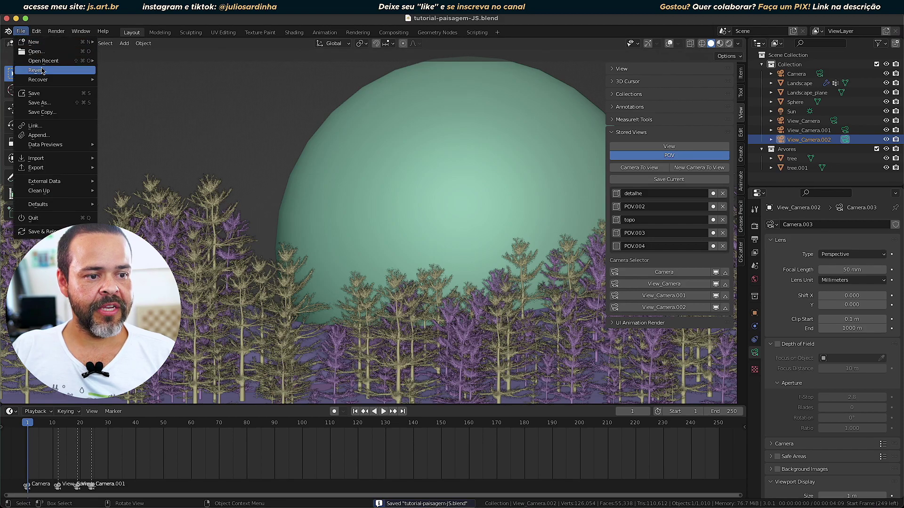
mouse_move(34, 42)
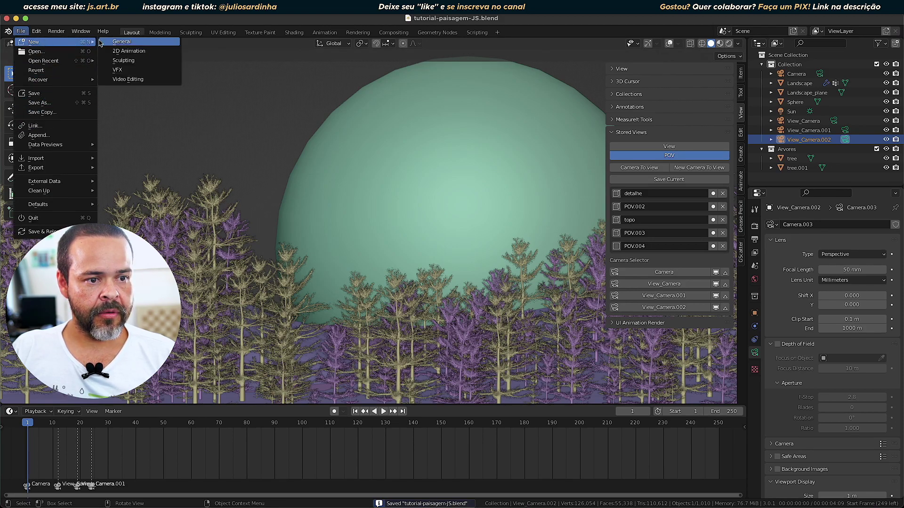
Start a new General file, then reopen tutorial-paisagem-JS.blend from the recent files.
left_click(142, 42)
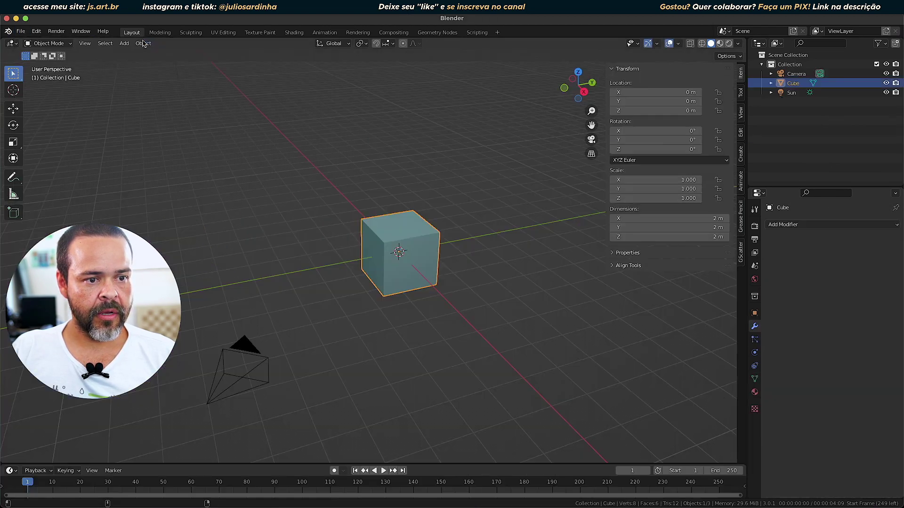
left_click(24, 31)
mouse_move(43, 60)
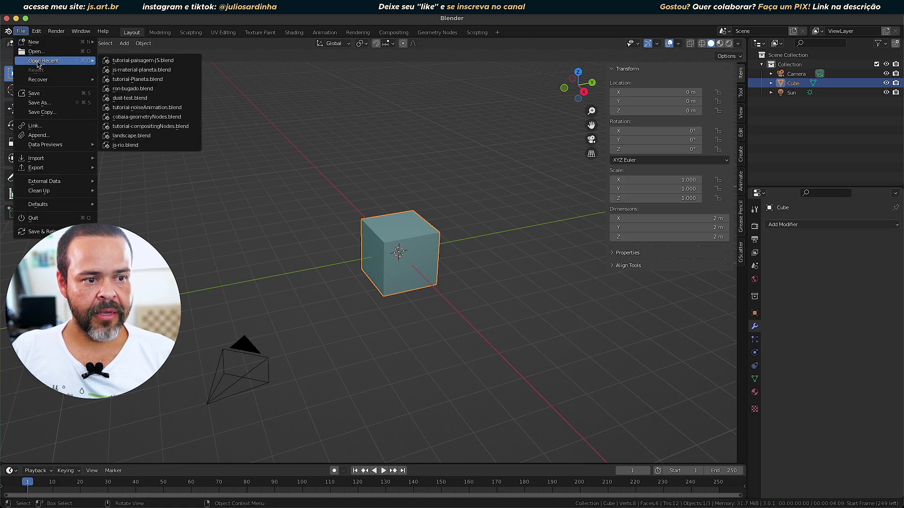
left_click(132, 61)
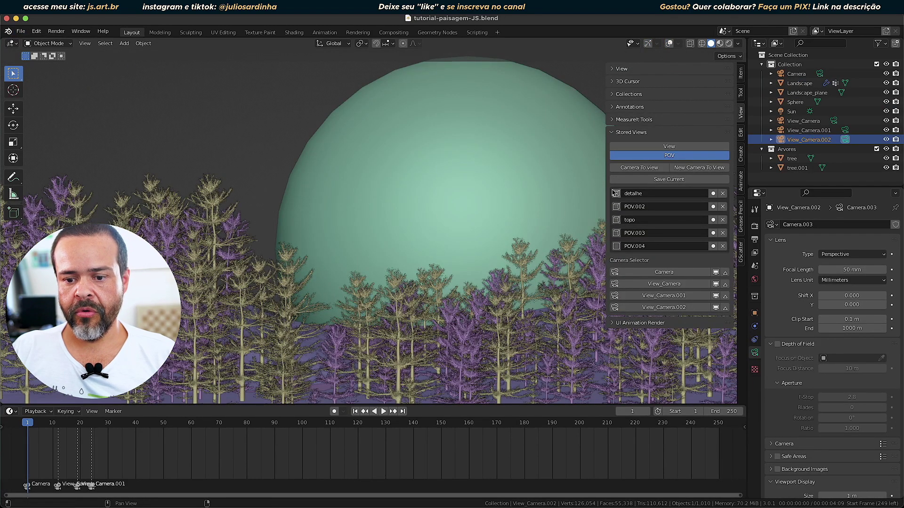
Recall saved entries from the Stored Views VIEW list, including the wide landscape view.
left_click(658, 147)
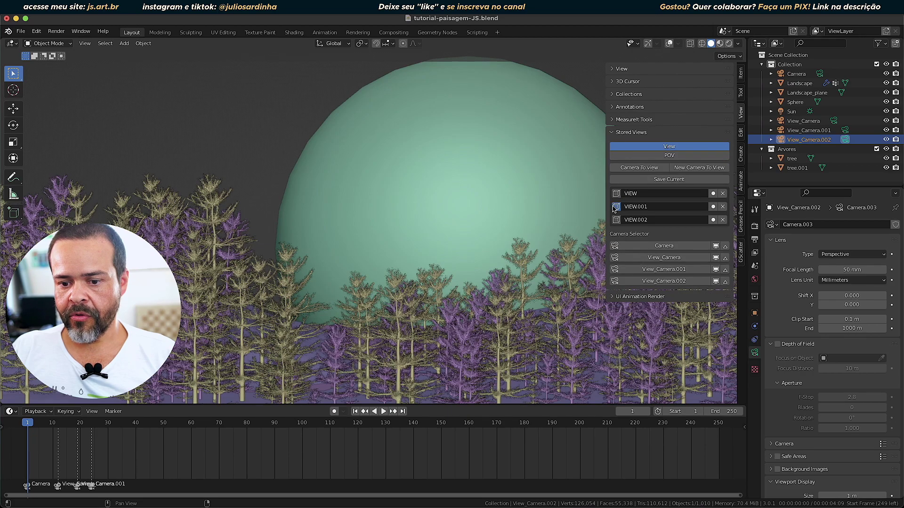
left_click(616, 220)
left_click(616, 194)
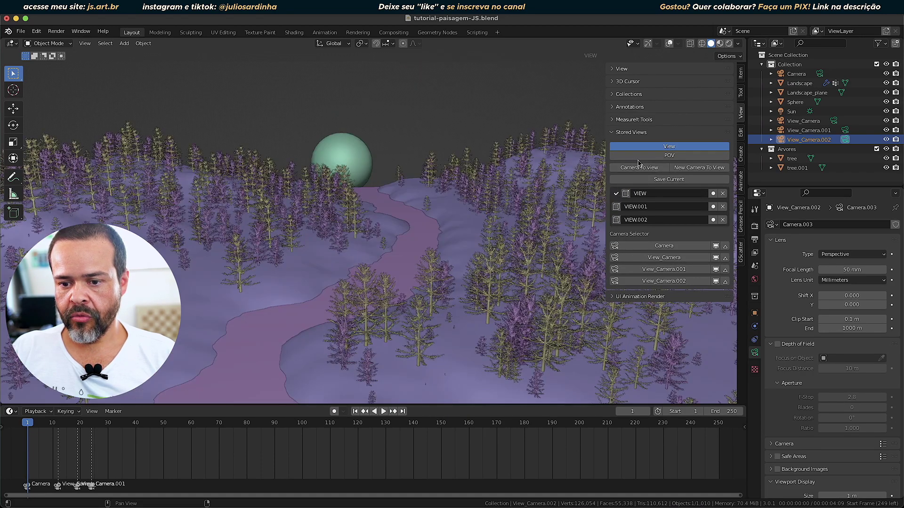
Recall the detalhe, topo and sphere close-up POVs, ending on detalhe.
left_click(668, 156)
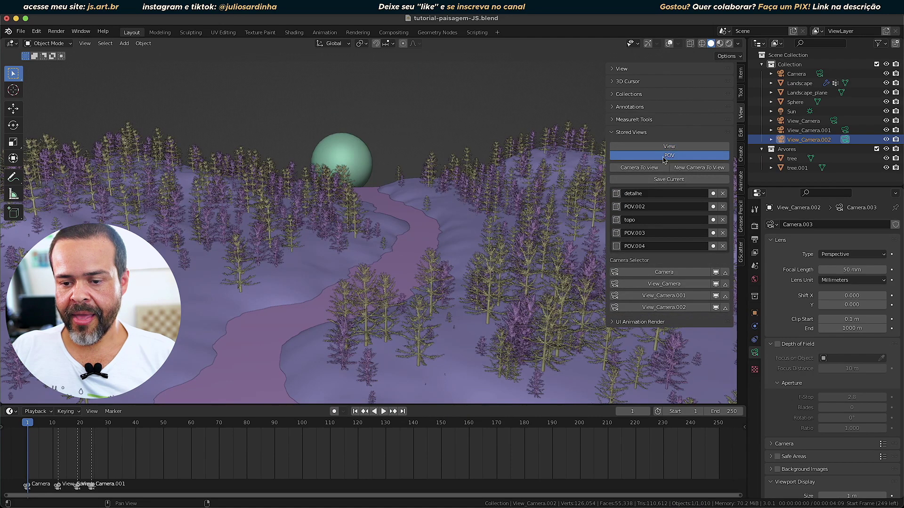
left_click(616, 193)
left_click(616, 219)
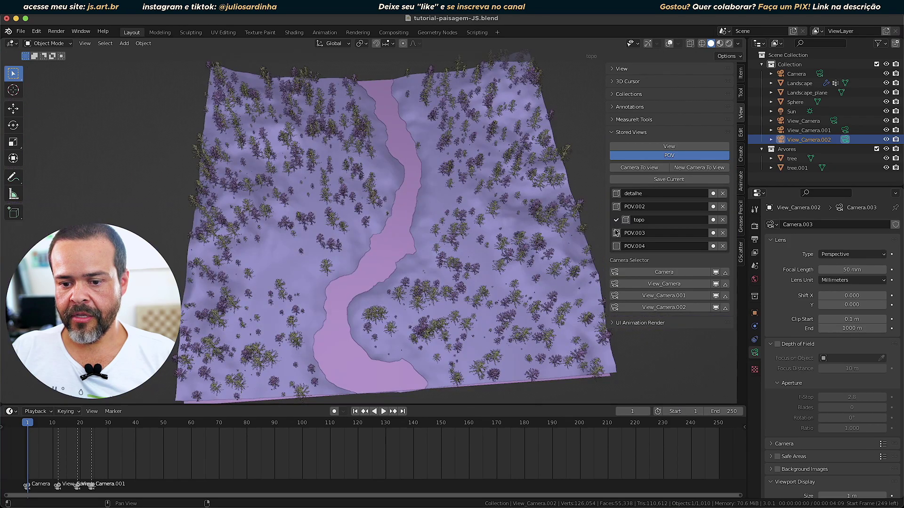
left_click(616, 246)
left_click(616, 193)
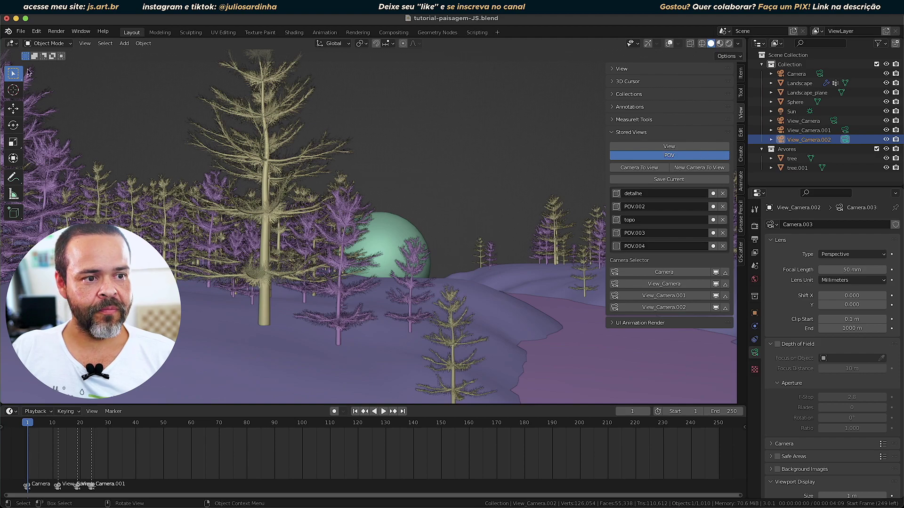
Disable the 3D View: Stored Views add-on in Preferences.
left_click(41, 36)
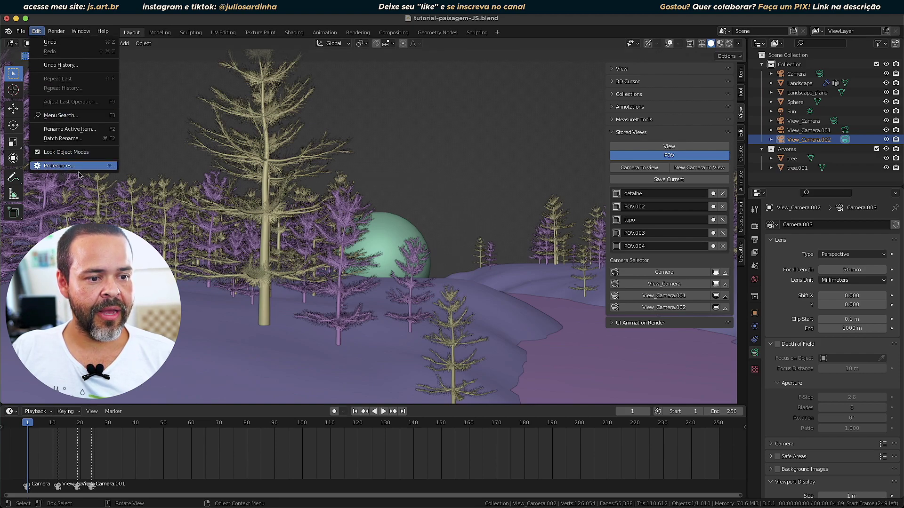
left_click(38, 32)
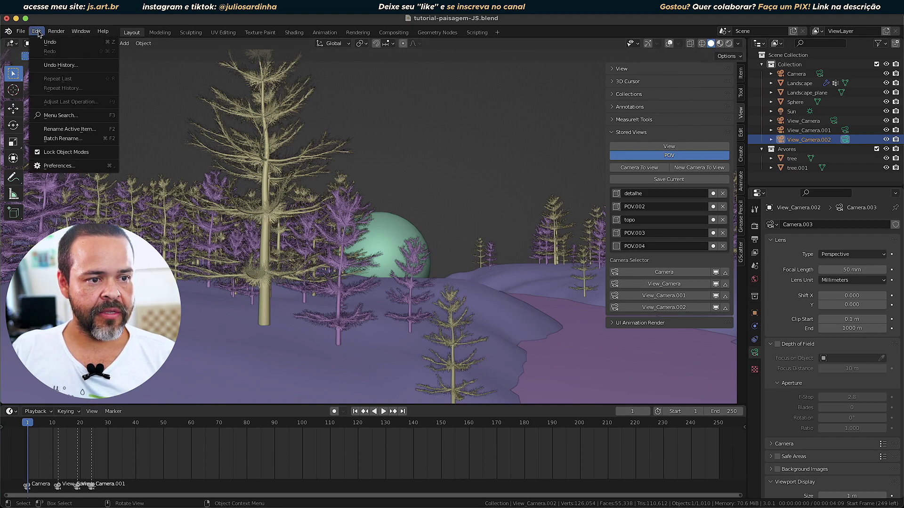
left_click(68, 169)
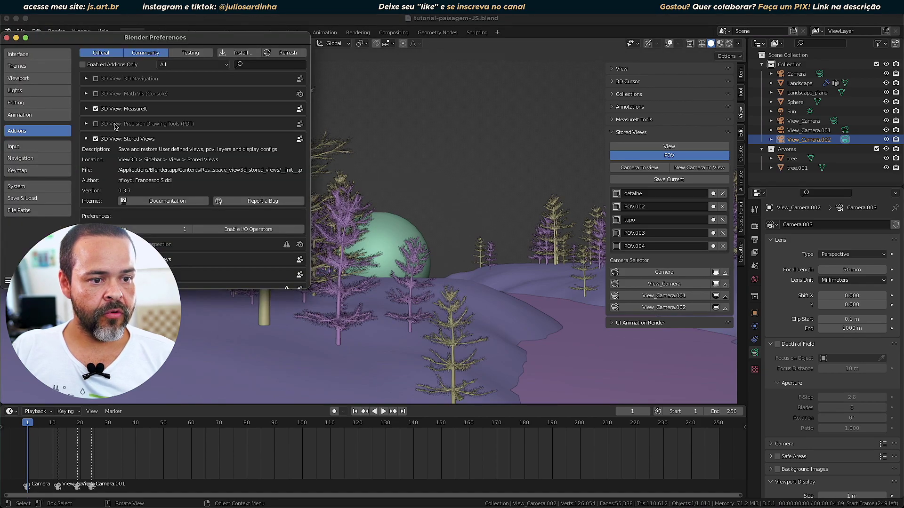
left_click(95, 139)
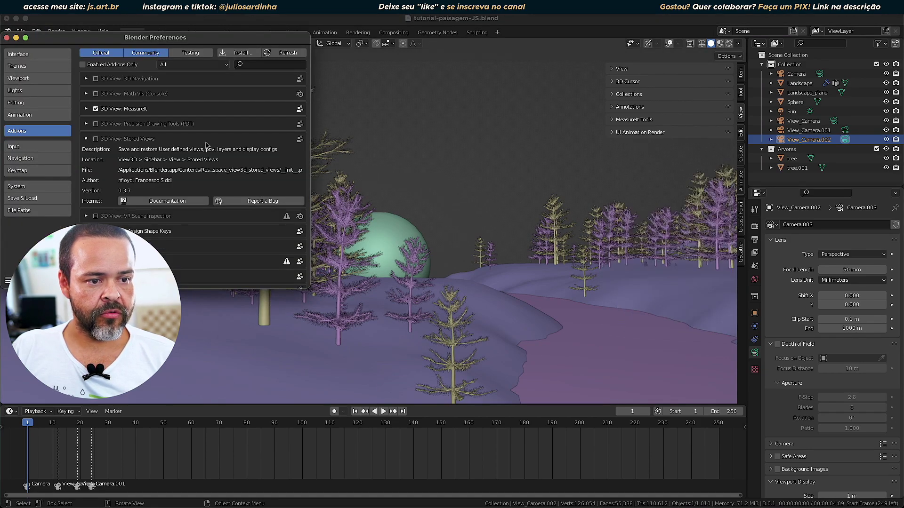
Save tutorial-paisagem-JS.blend with the Stored Views add-on disabled.
left_click(7, 37)
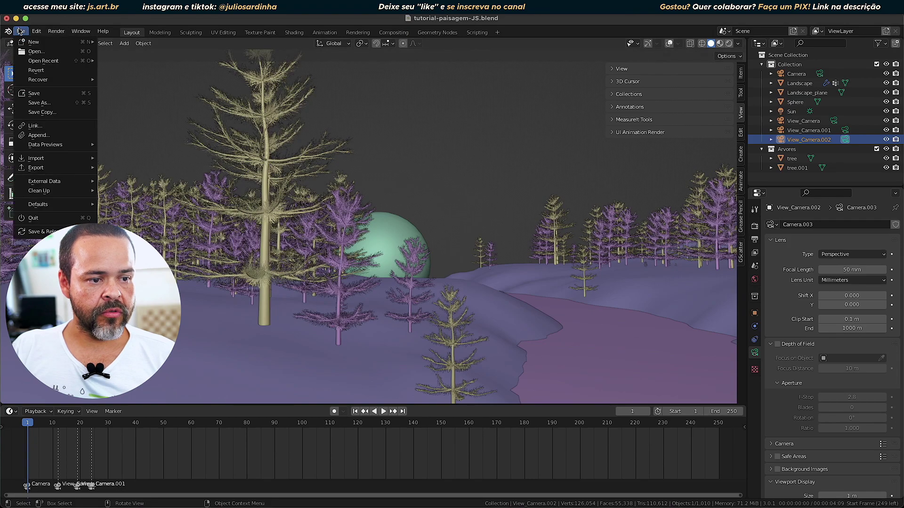
left_click(34, 96)
left_click(25, 32)
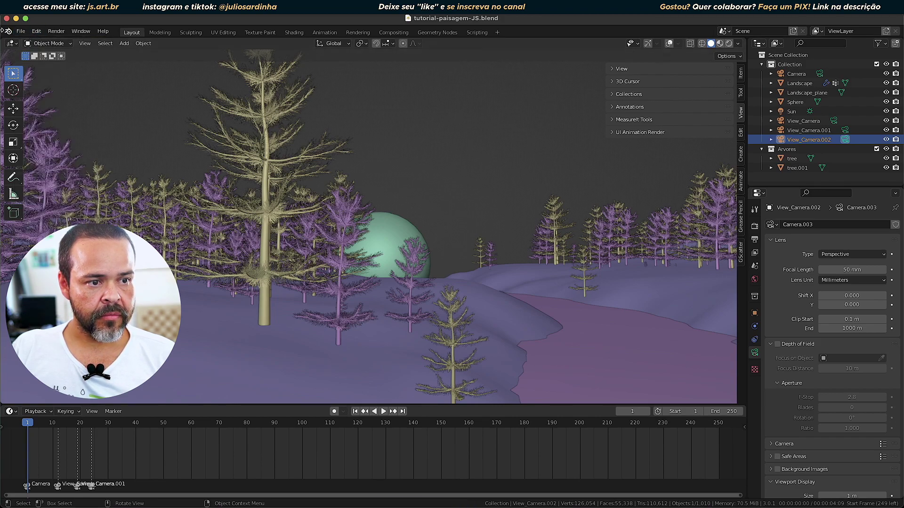
left_click(20, 31)
Start a new General file, then reopen tutorial-paisagem-JS.blend from Open Recent and scrub its timeline.
left_click(132, 45)
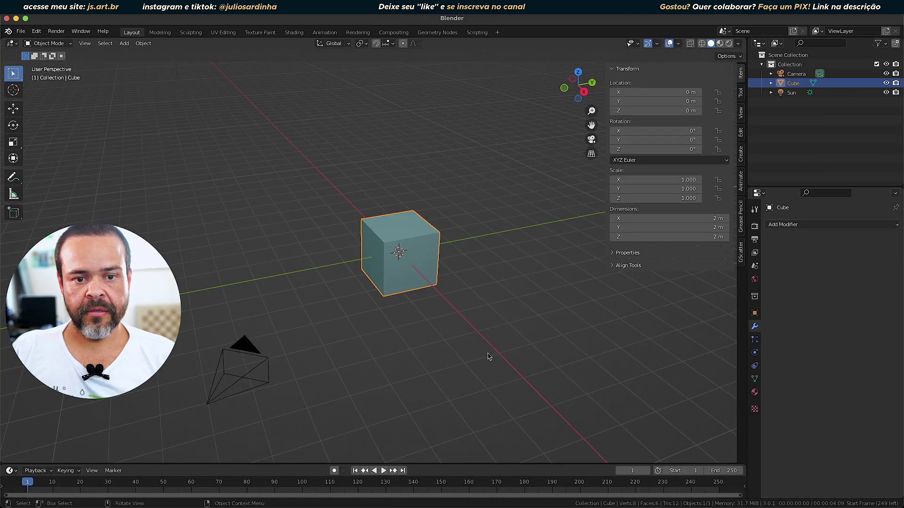
mouse_move(489, 357)
middle_mouse_down()
mouse_move(474, 248)
mouse_move(545, 283)
middle_mouse_up()
left_click(24, 31)
mouse_move(44, 61)
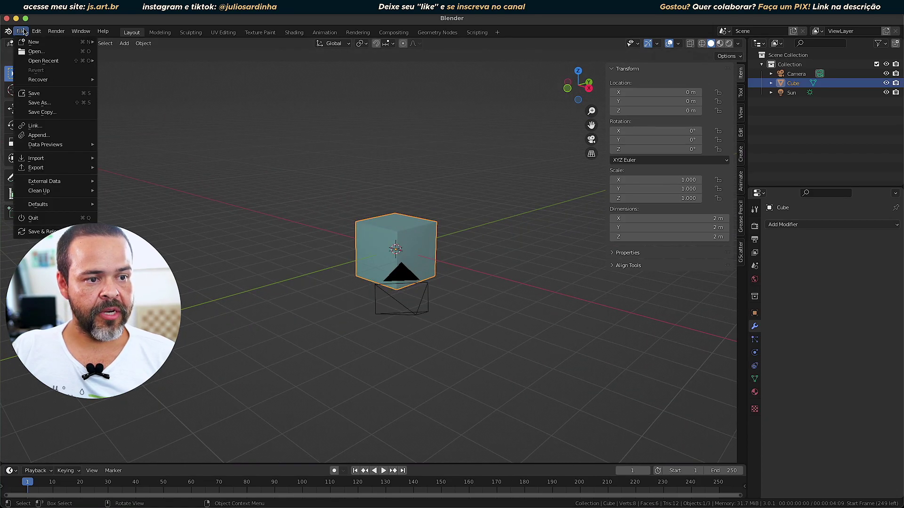
left_click(133, 60)
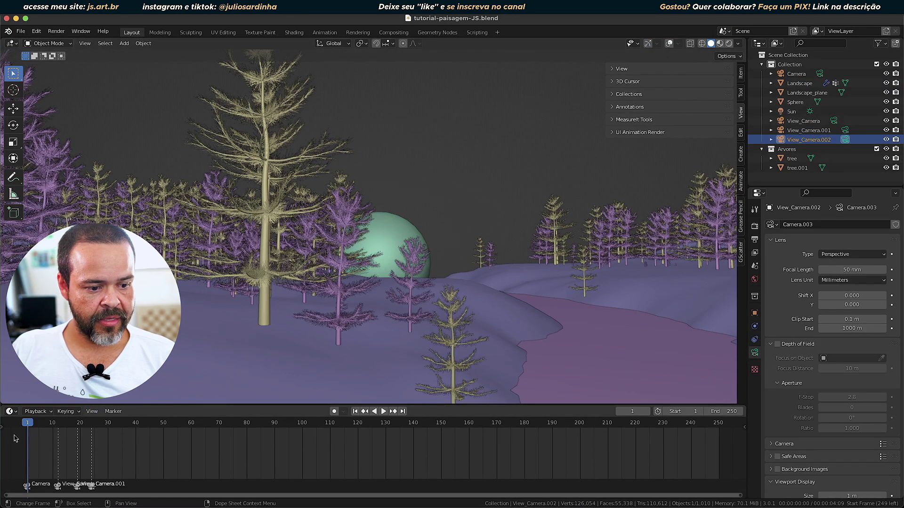
mouse_move(28, 426)
left_mouse_down()
mouse_move(51, 427)
mouse_move(25, 426)
left_mouse_up()
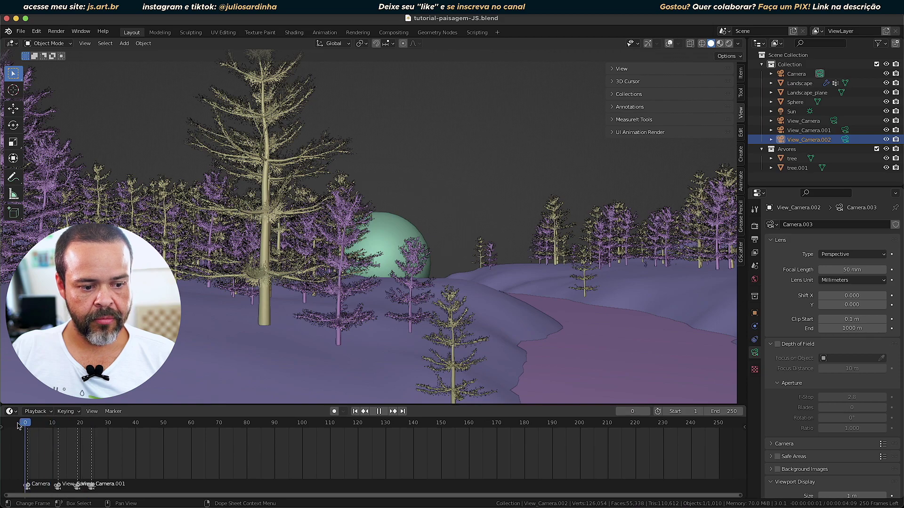
Find 'stor' in Add-ons, re-enable Stored Views, and initialize its sidebar panel.
left_click(36, 32)
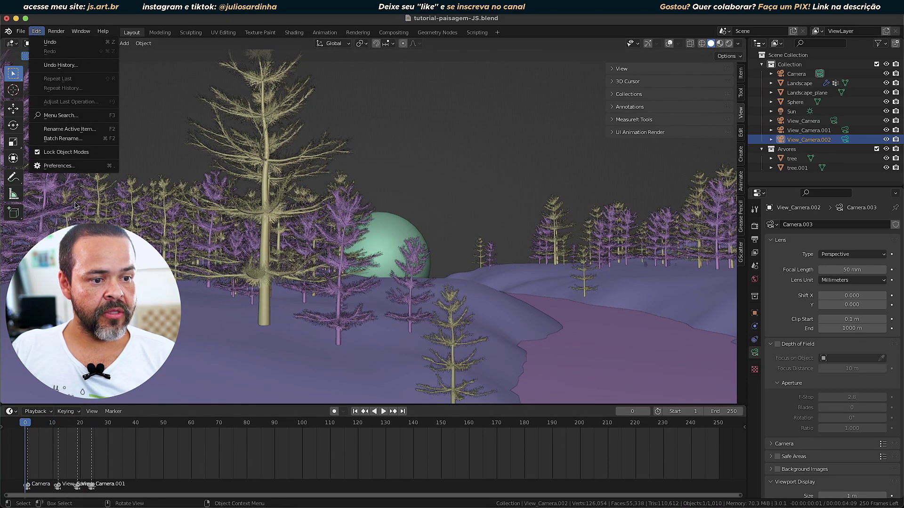
left_click(75, 165)
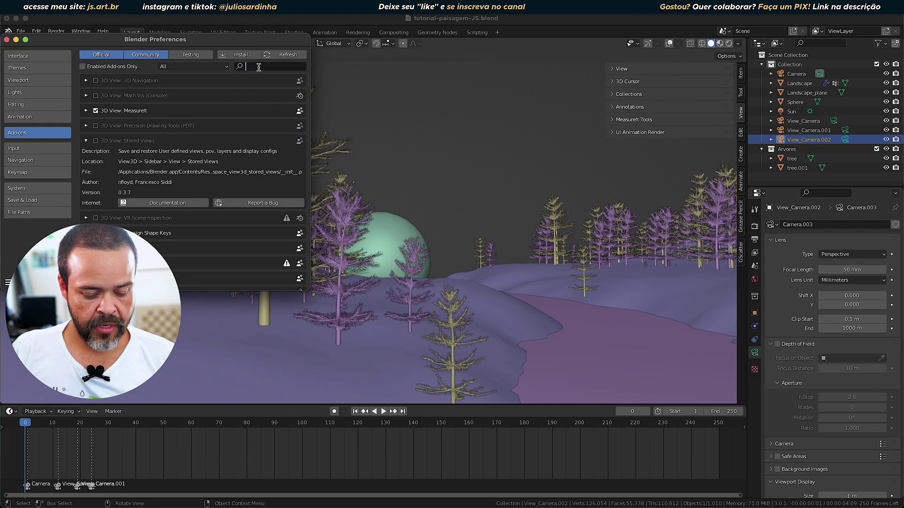
type("stor")
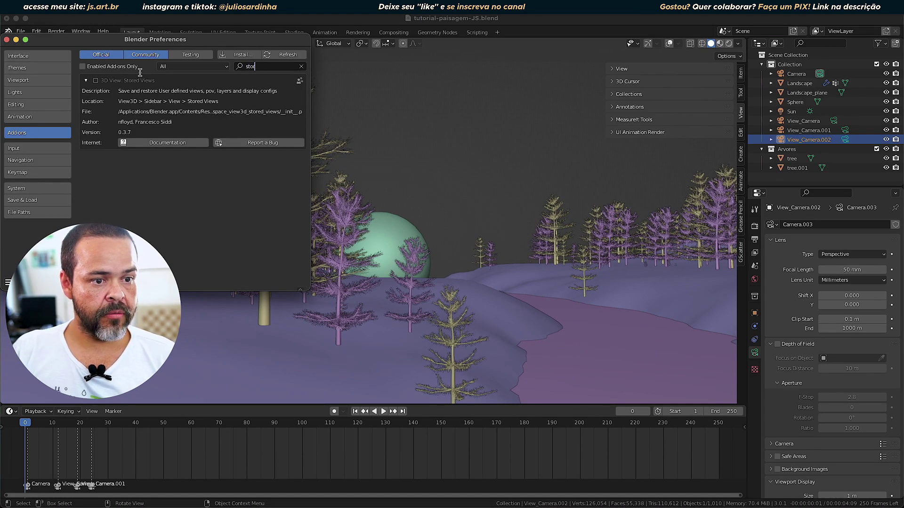
left_click(96, 81)
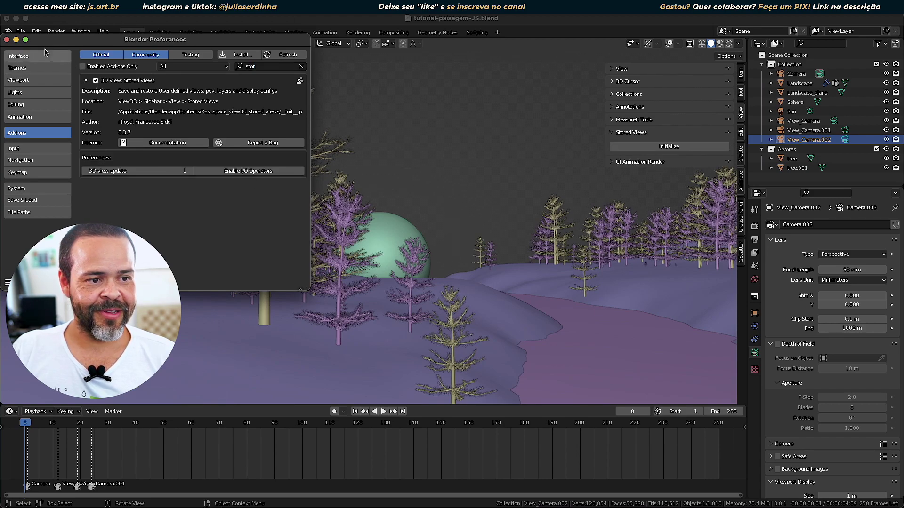
left_click(6, 40)
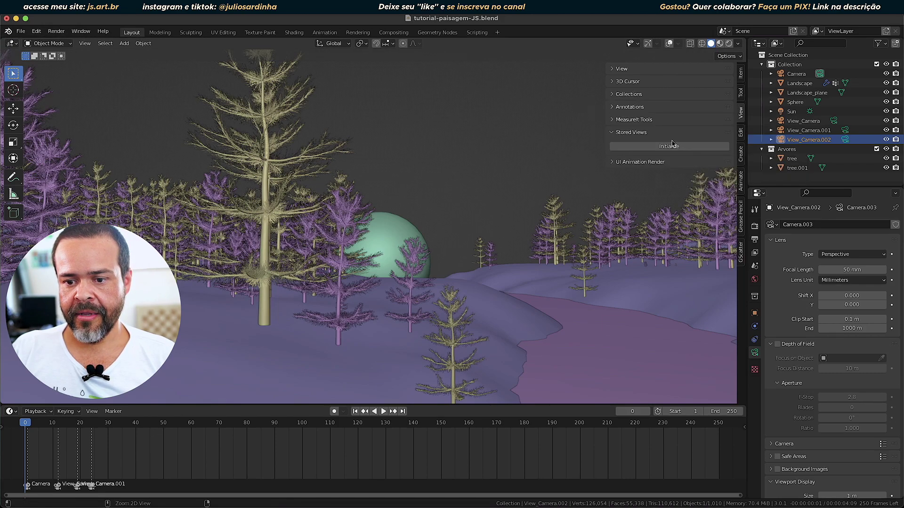
left_click(676, 147)
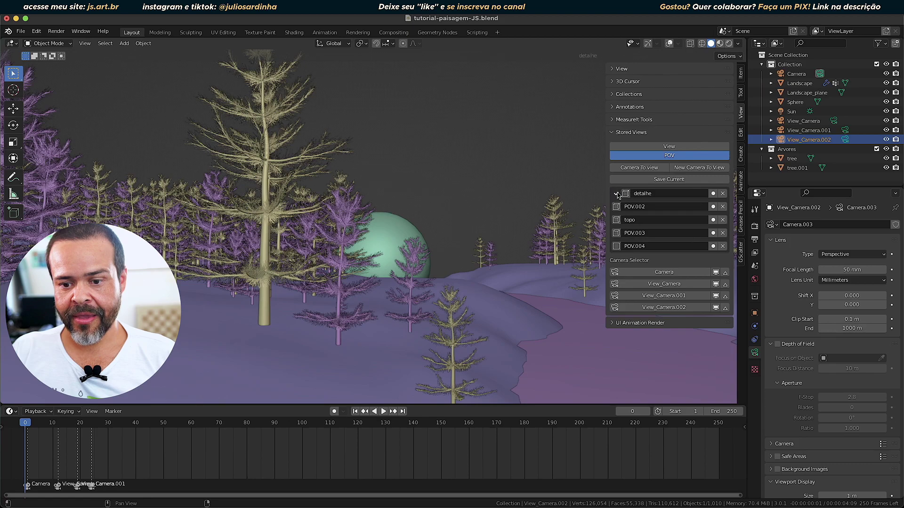
Recall the topo, POV.004 and detalhe POVs, then show the VIEW entries list.
left_click(616, 220)
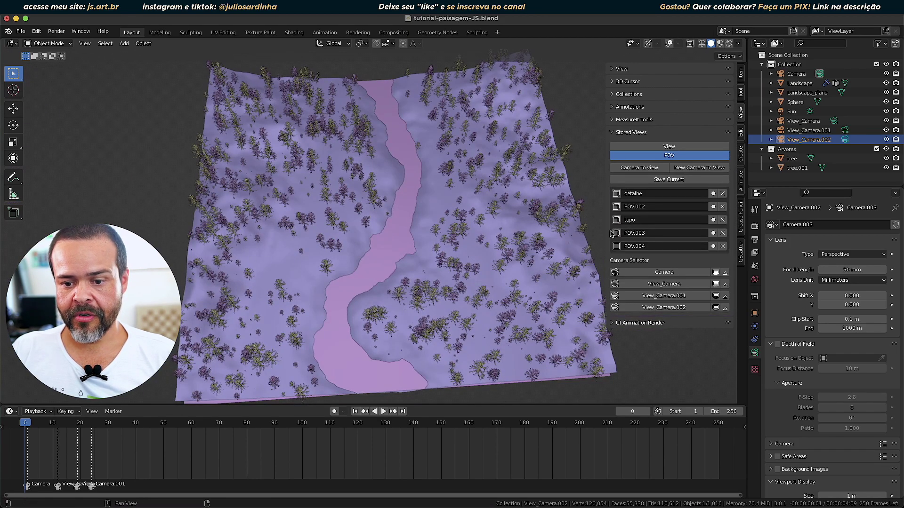
left_click(616, 247)
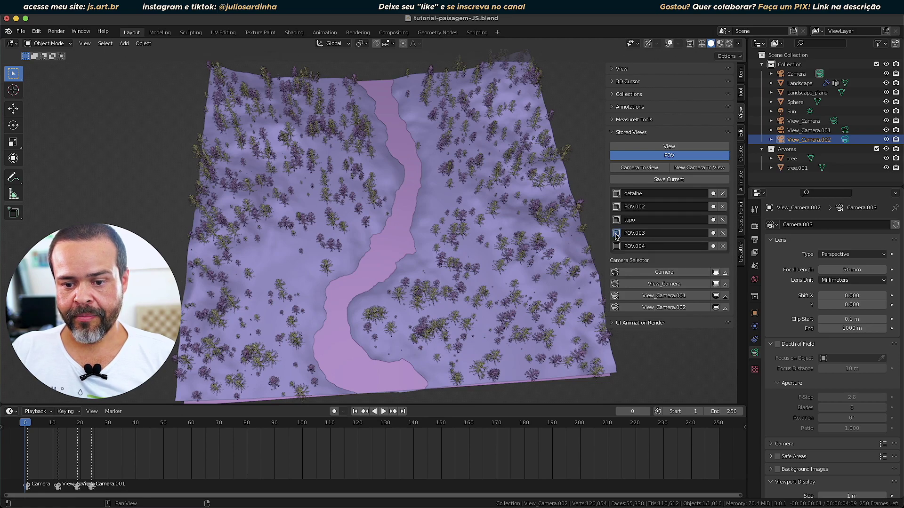
left_click(616, 193)
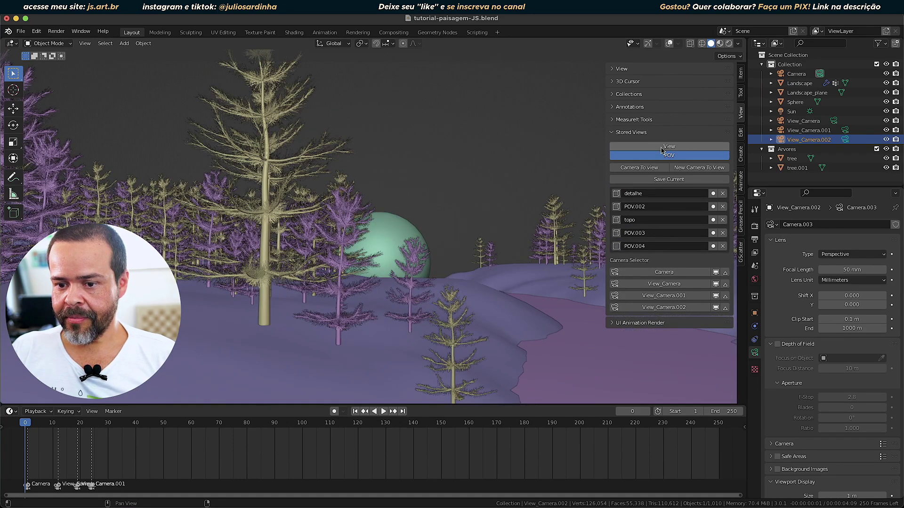
left_click(678, 147)
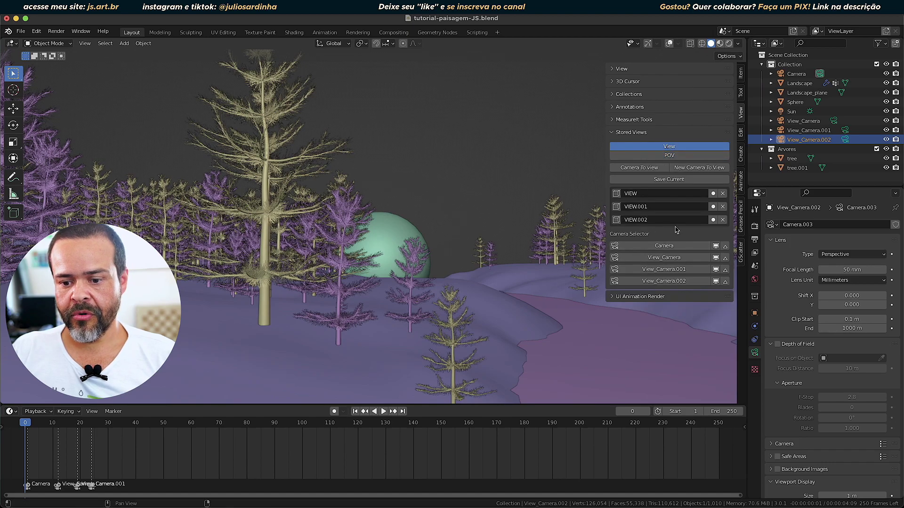